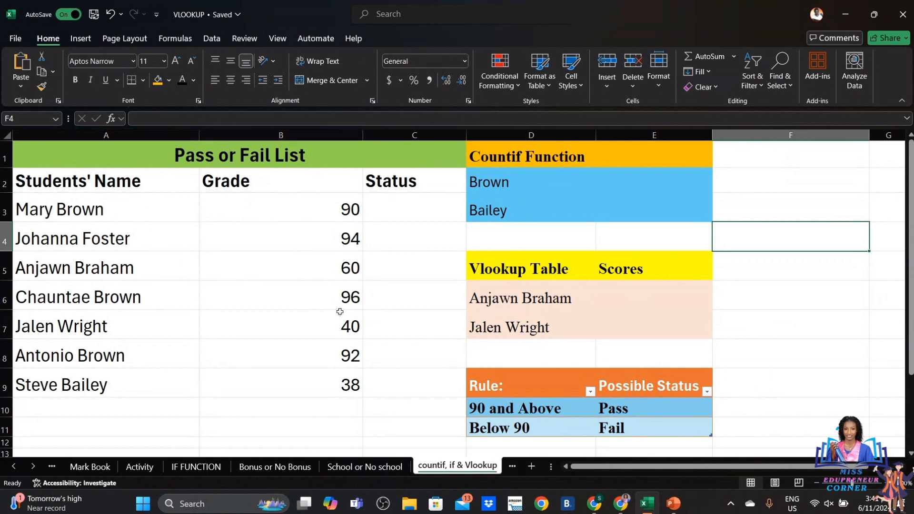
- Enter a COUNTIF formula in E2 counting the cells in A3:A9 that contain the surname from D2, with asterisk wildcards on both sides
click(608, 182)
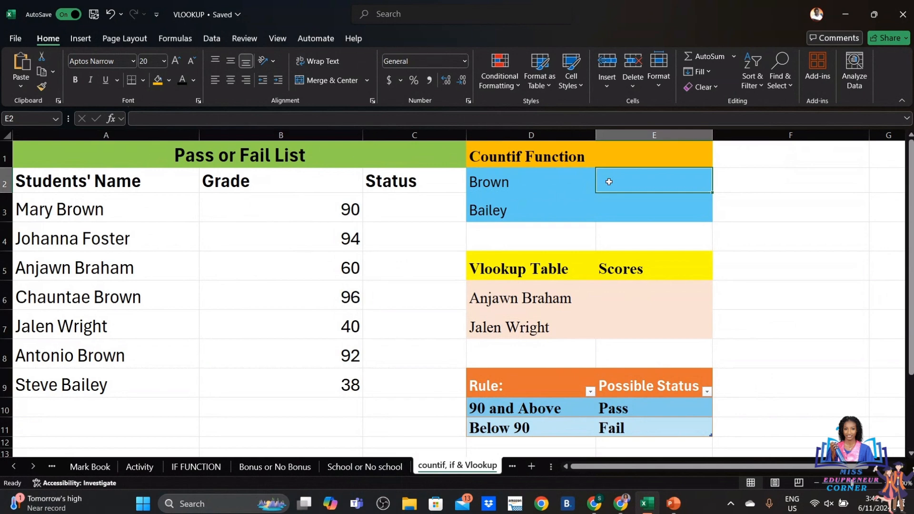
text(=)
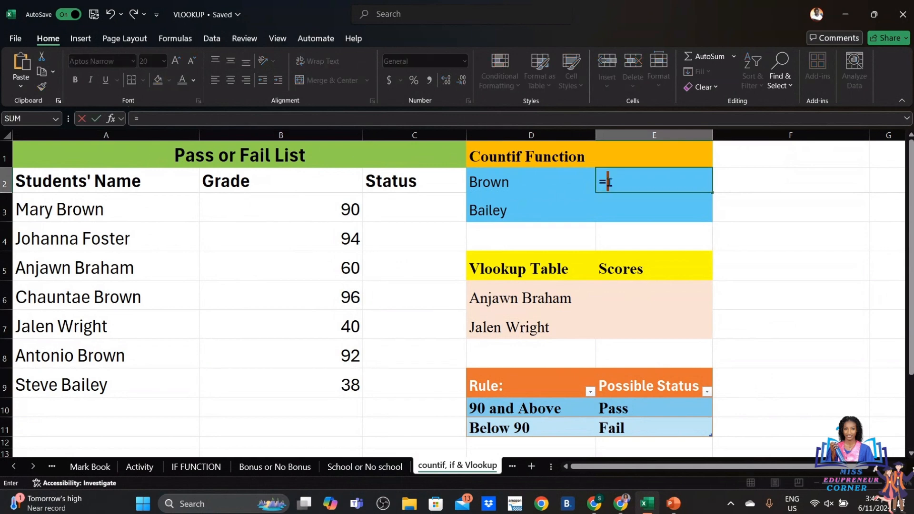
text(counti)
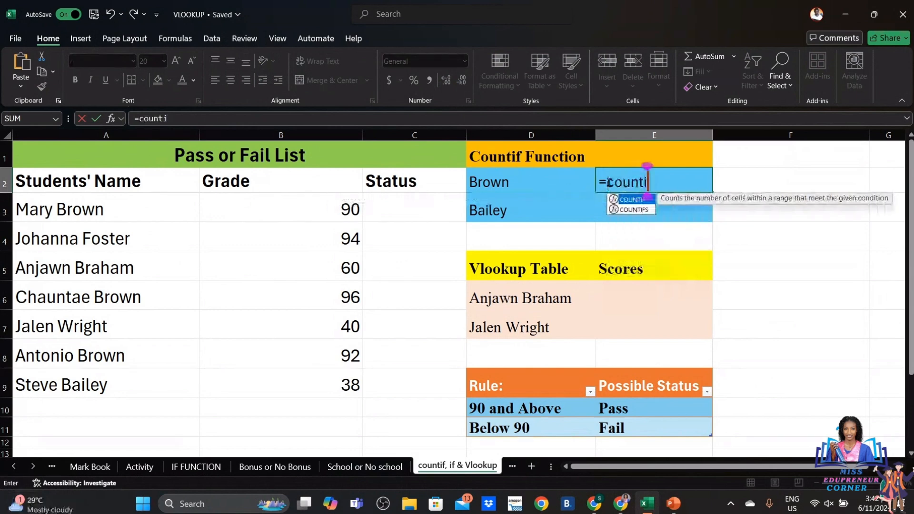
text(f()
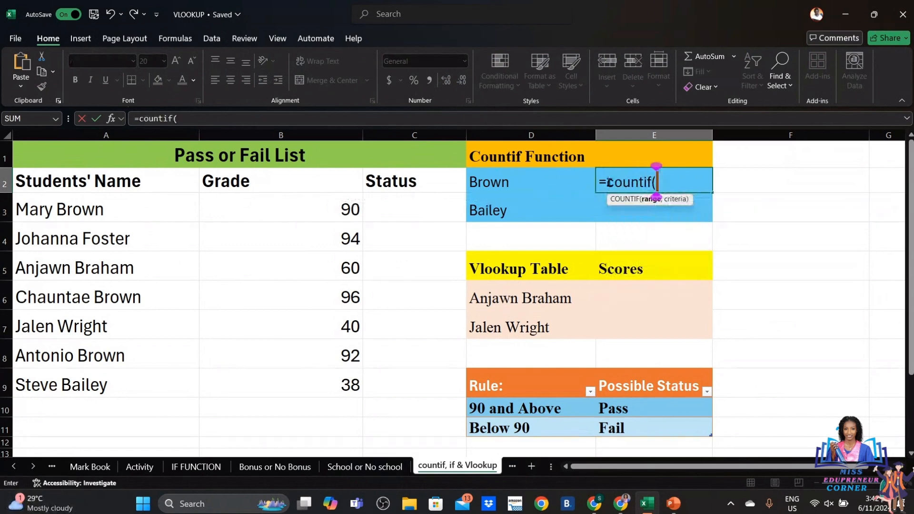
click(23, 209)
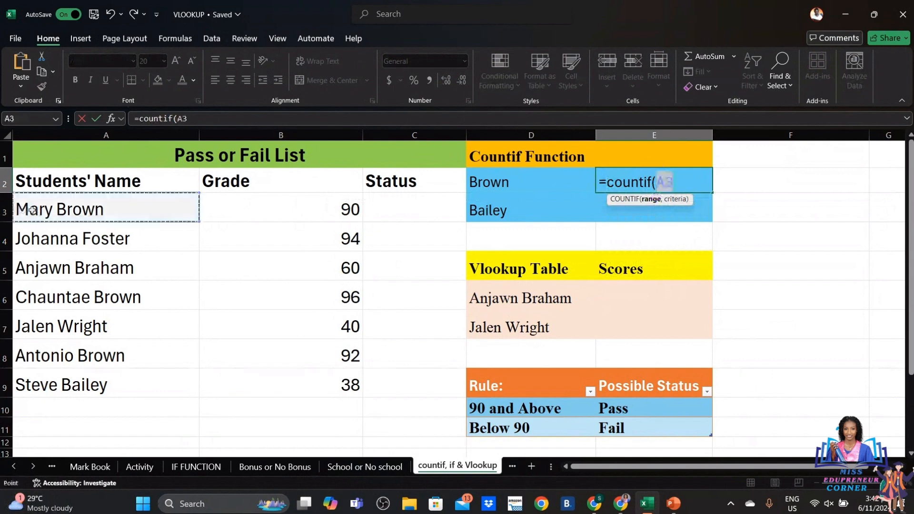
drag(66, 221, 73, 372)
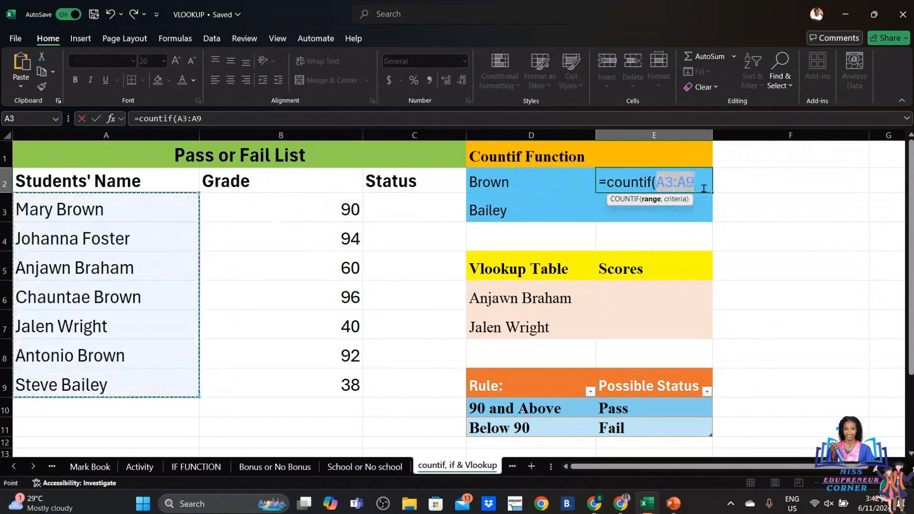
text(,)
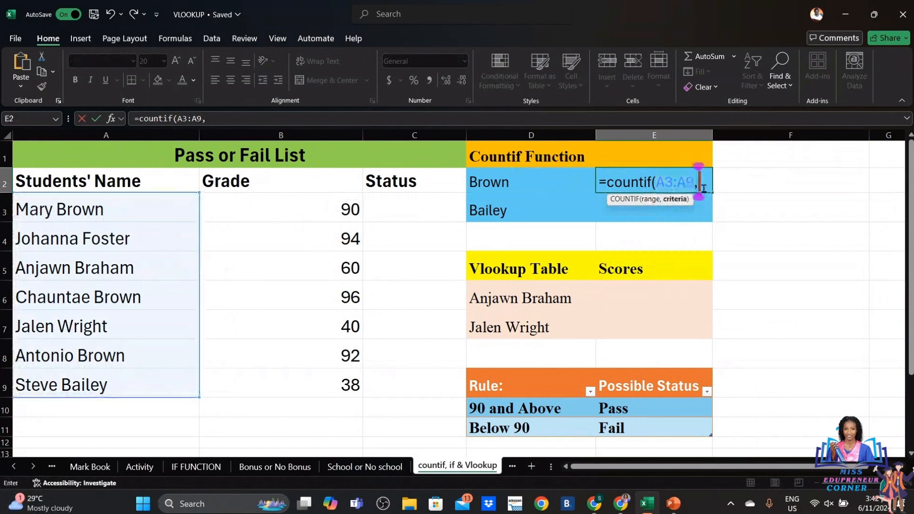
text("*)
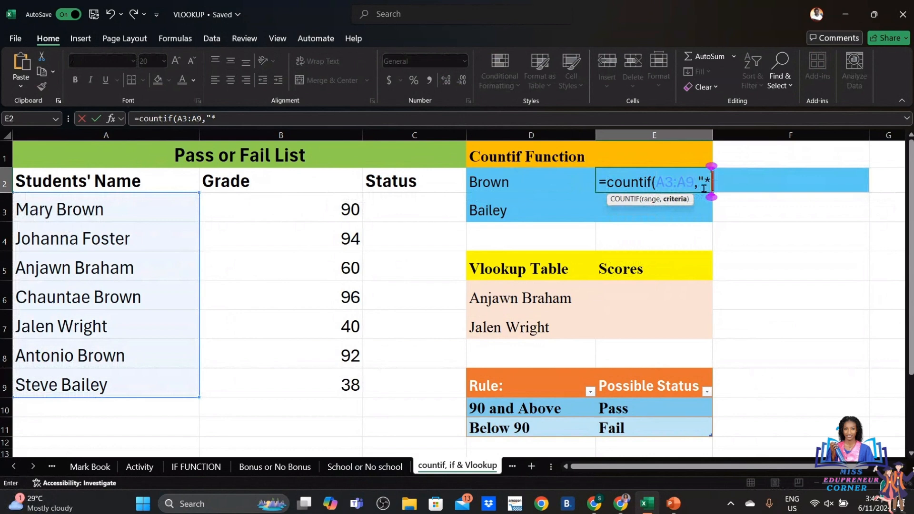
text(B)
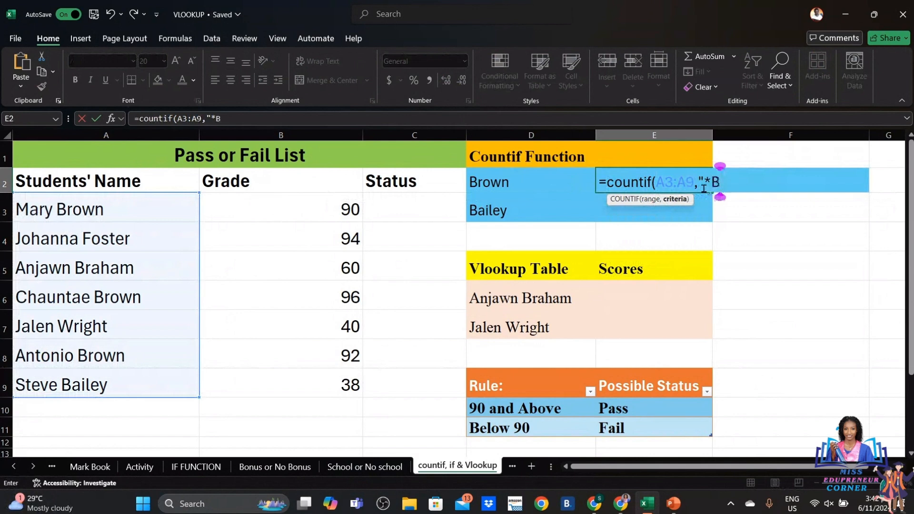
text(rown)
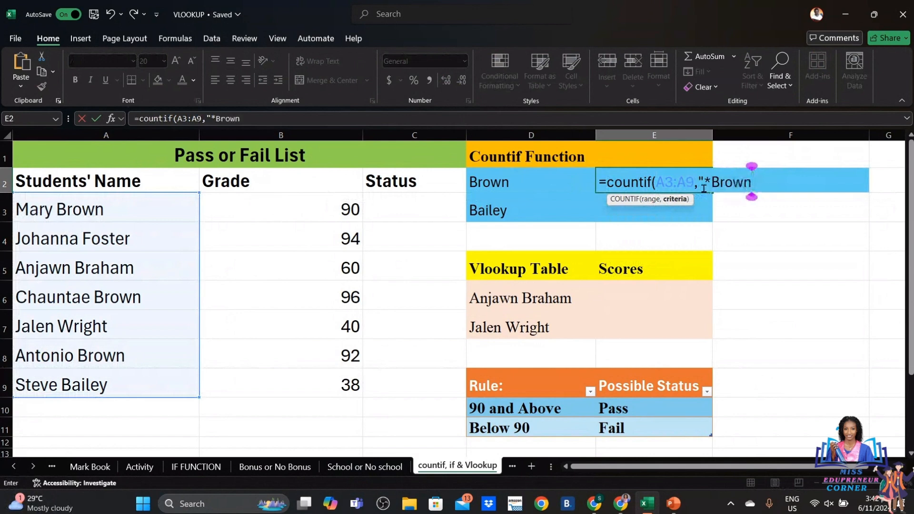
text(*"))
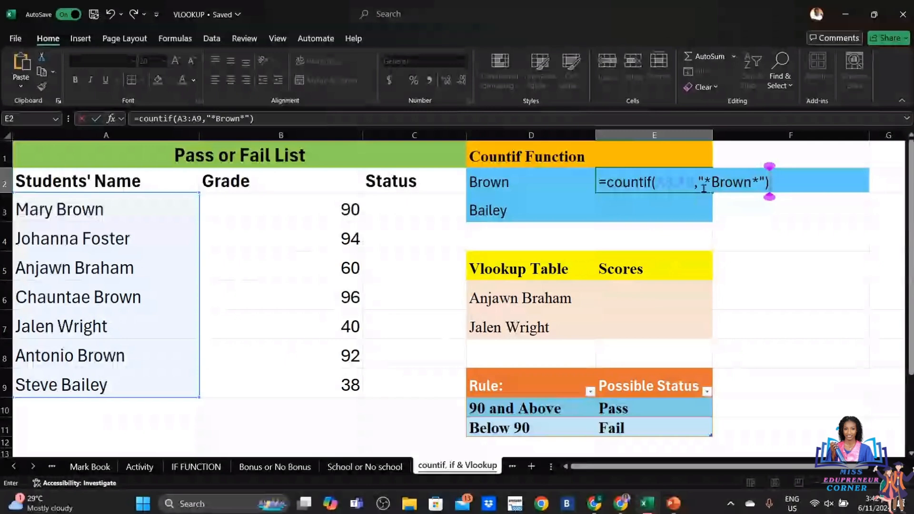
key(Return)
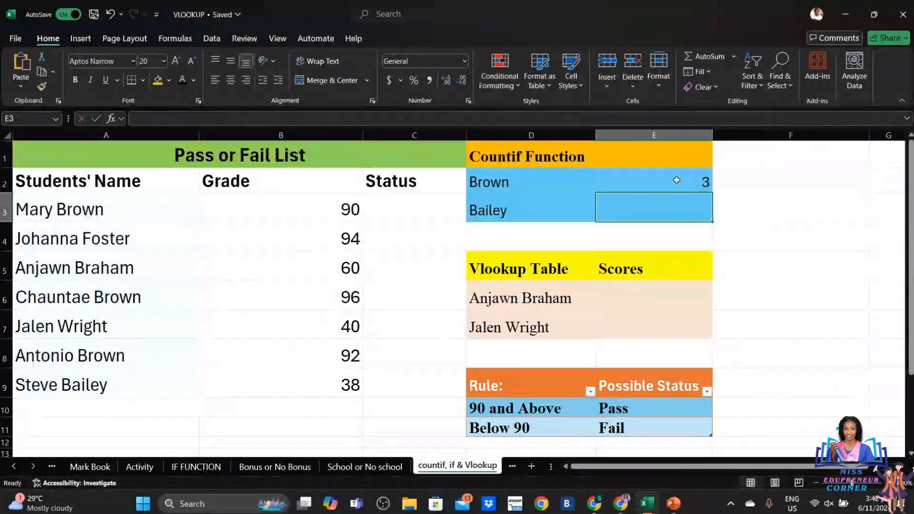
- Check the COUNTIF formula in E2 against the matching students' names in A3, A6 and A8
click(676, 180)
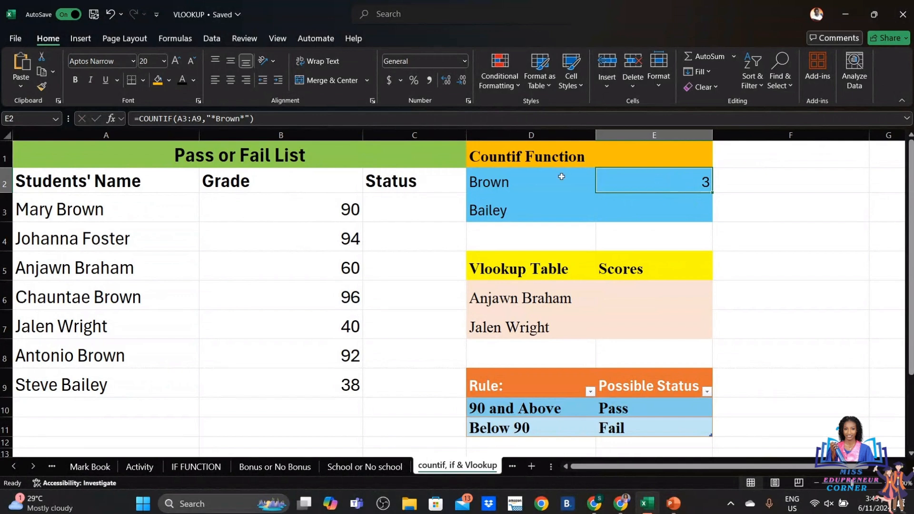
click(153, 213)
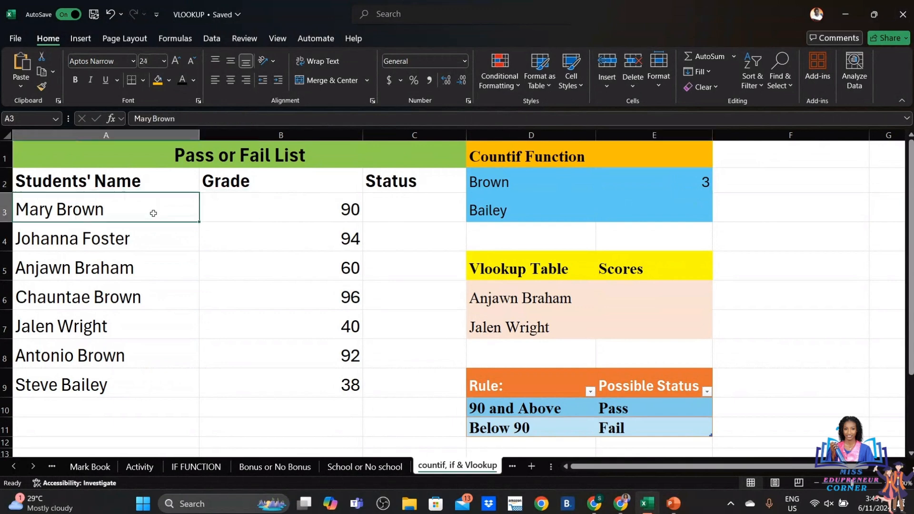
click(139, 300)
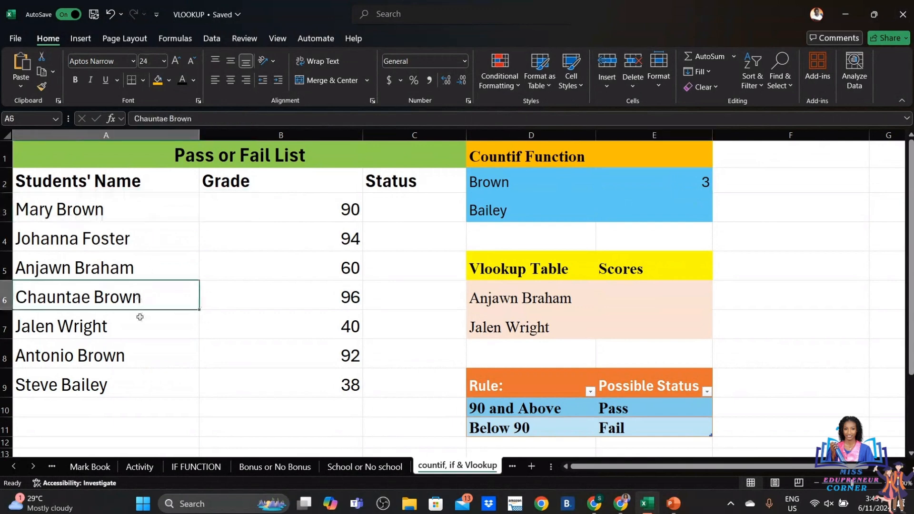
click(140, 357)
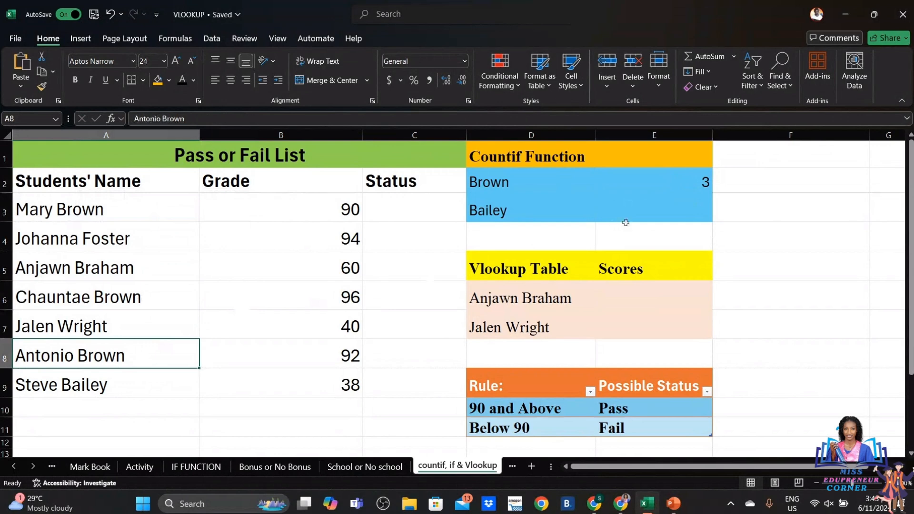
- Enter a COUNTIF formula in E3 counting the cells in A3:A9 that contain the surname from D3, with asterisk wildcards on both sides
click(634, 210)
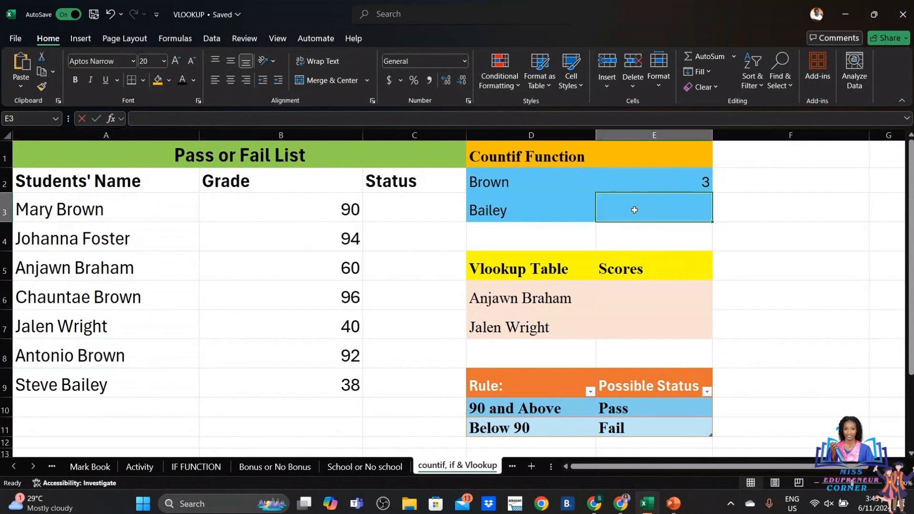
text(=)
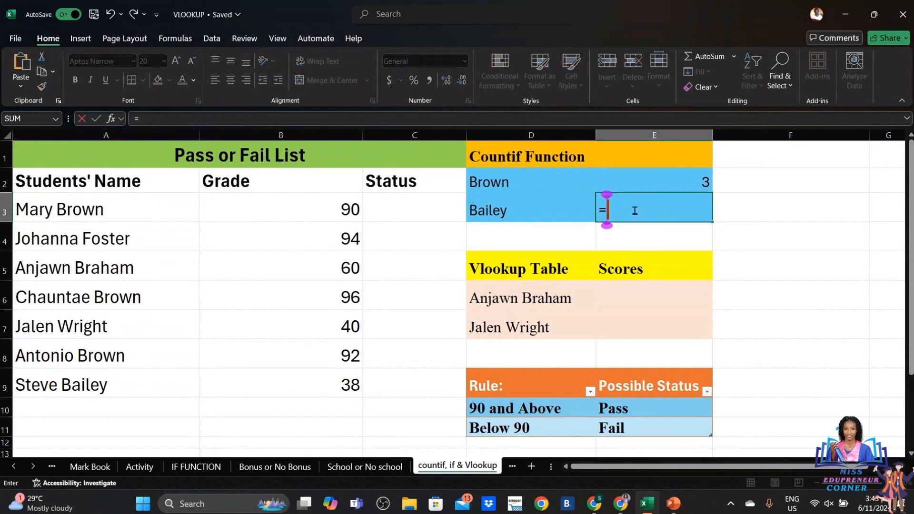
text(countif)
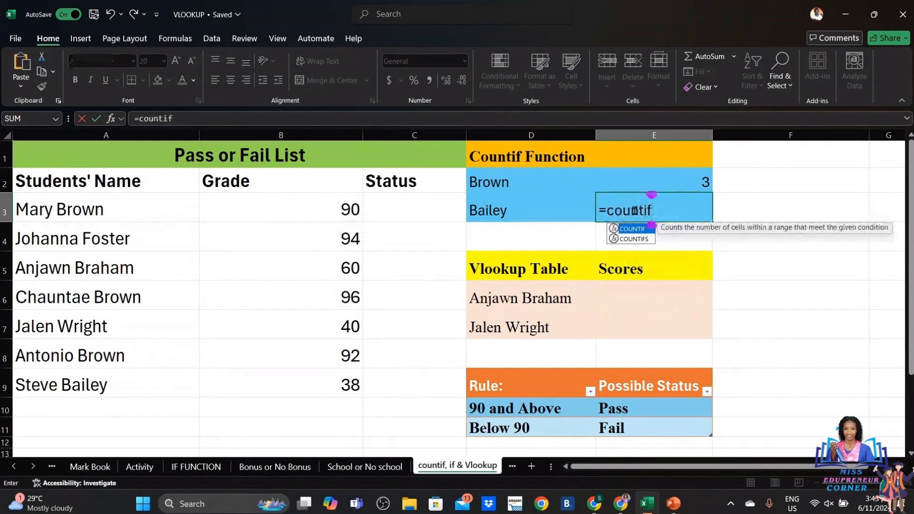
text(()
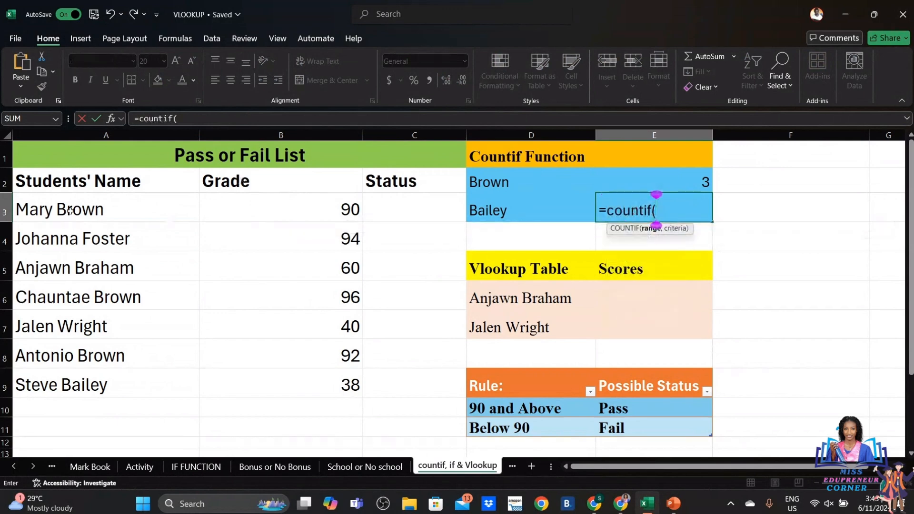
drag(36, 210, 113, 386)
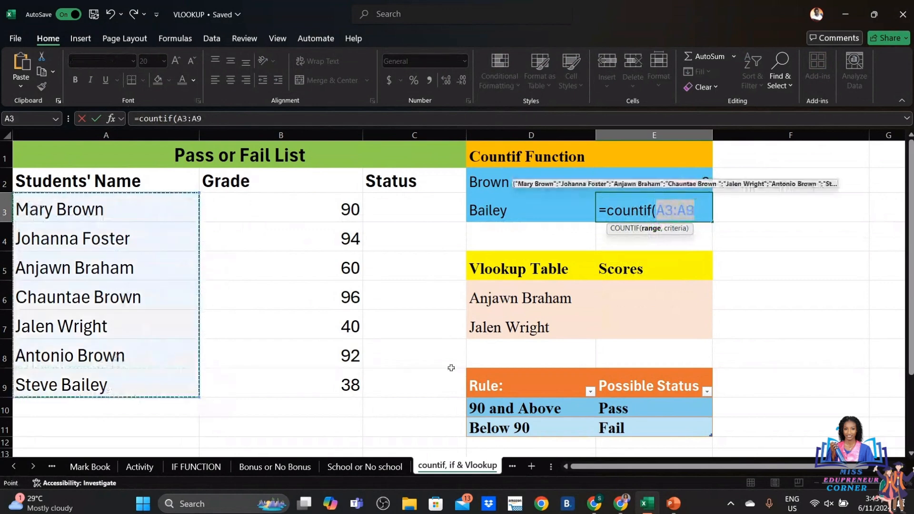
text(,)
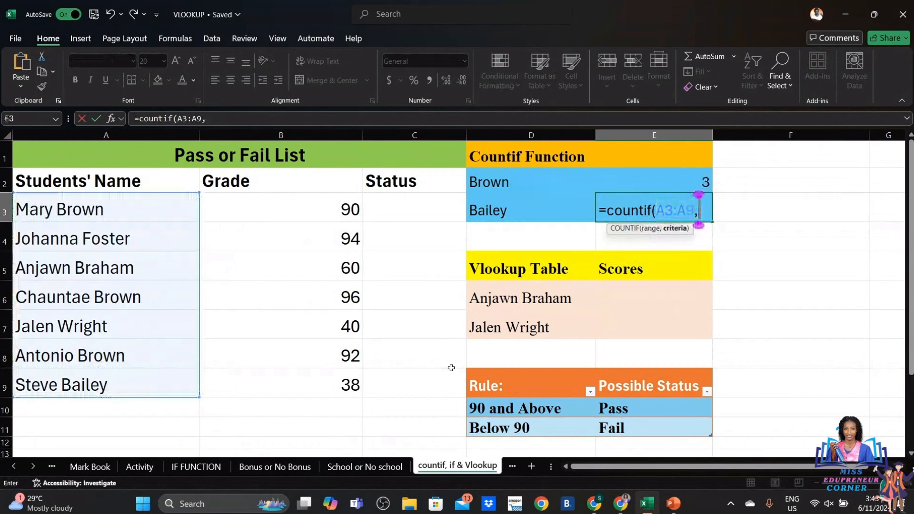
text(")
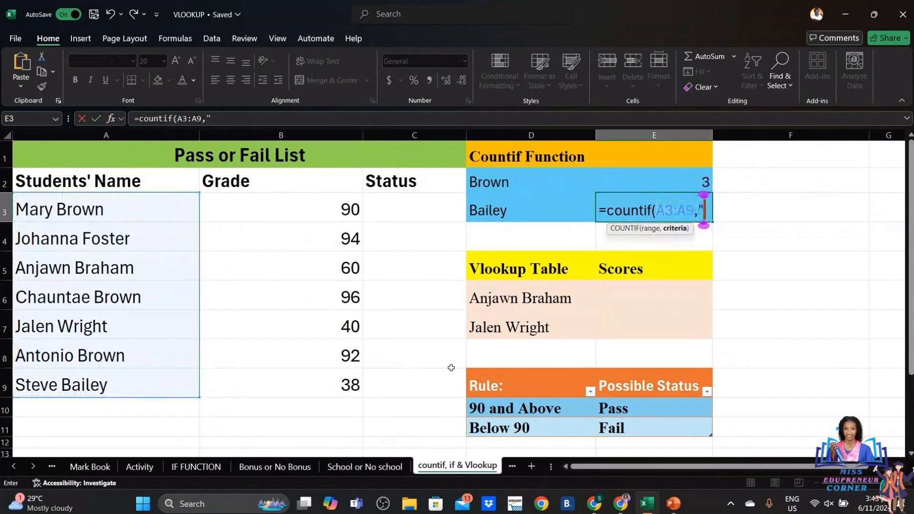
text(*)
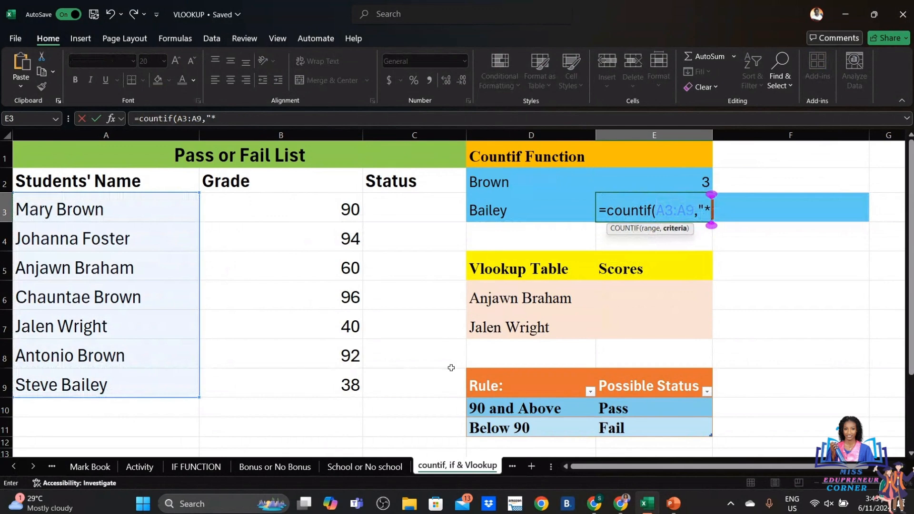
text(B)
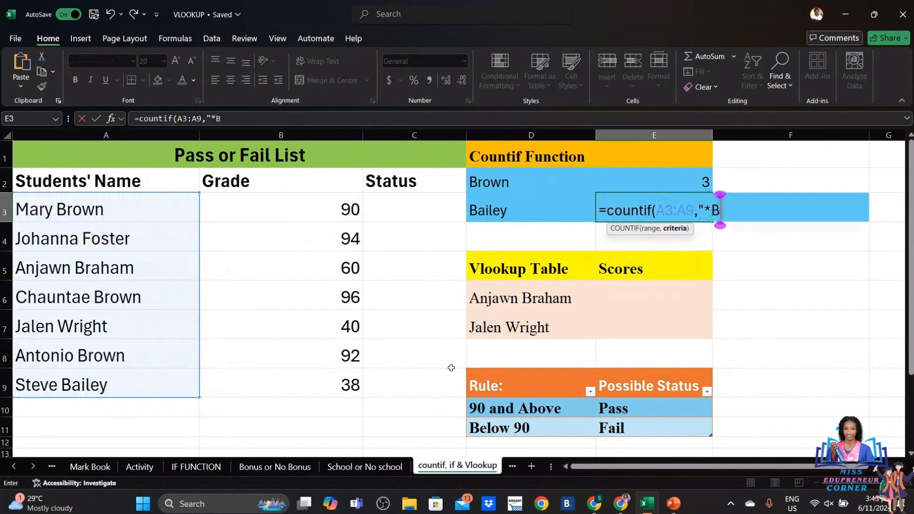
text(ail)
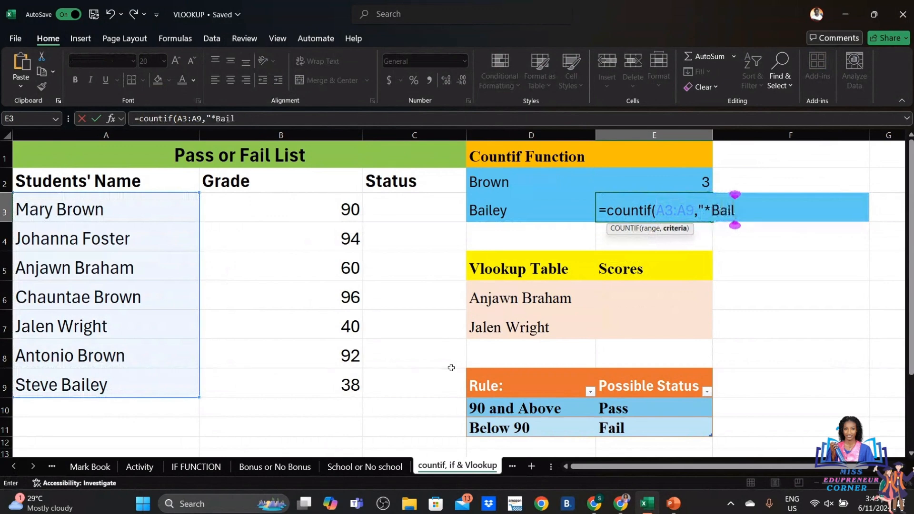
text(ey)
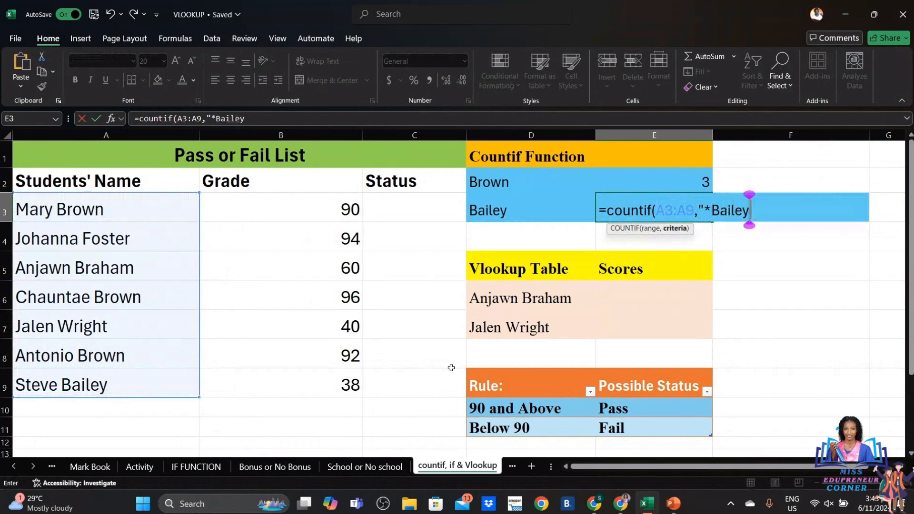
text(*")
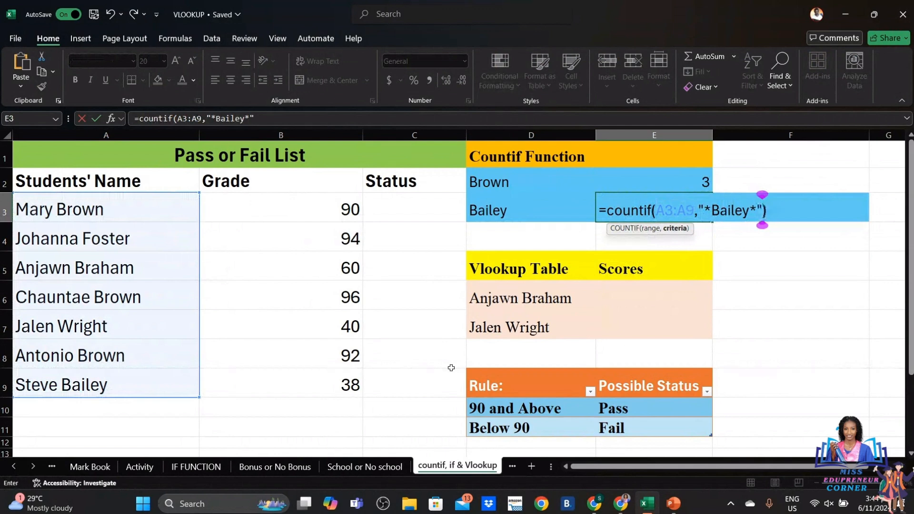
text())
key(Return)
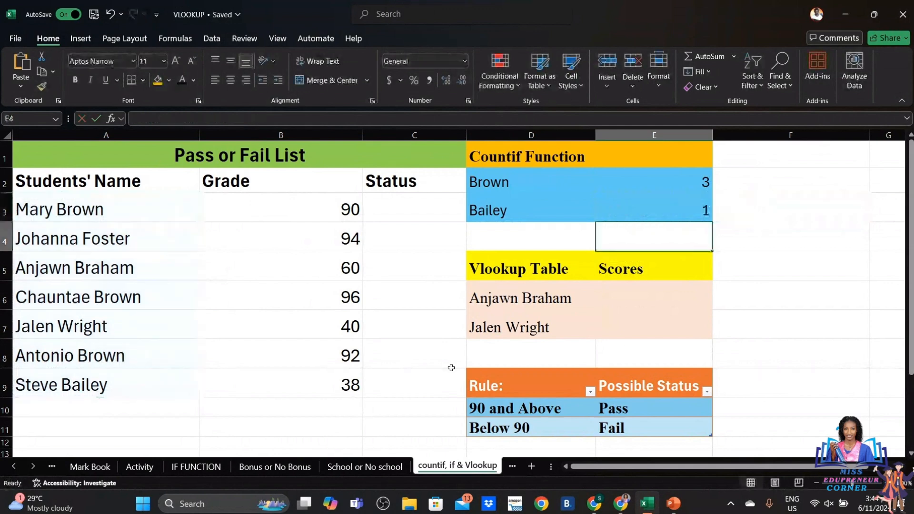
click(653, 207)
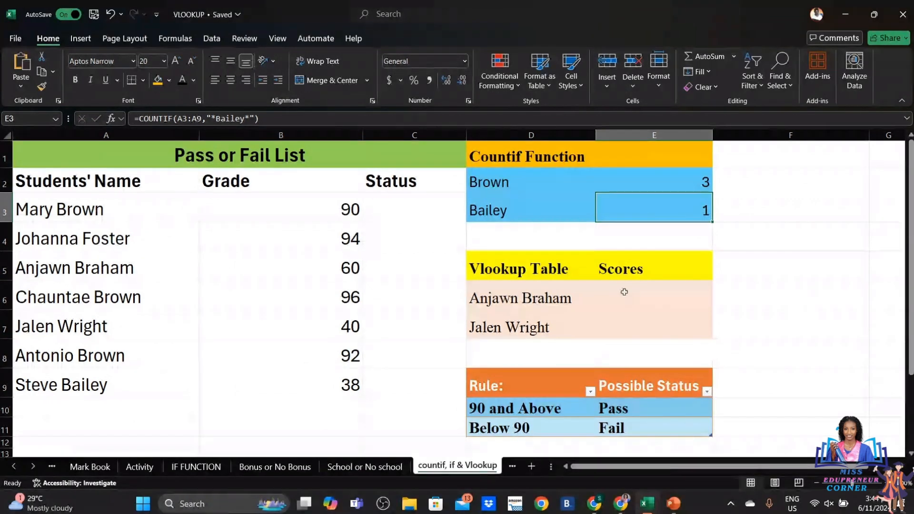
- Enter a VLOOKUP formula in E6 that looks up D6 in A3:B9 and returns column 2 with an exact match (FALSE)
click(624, 292)
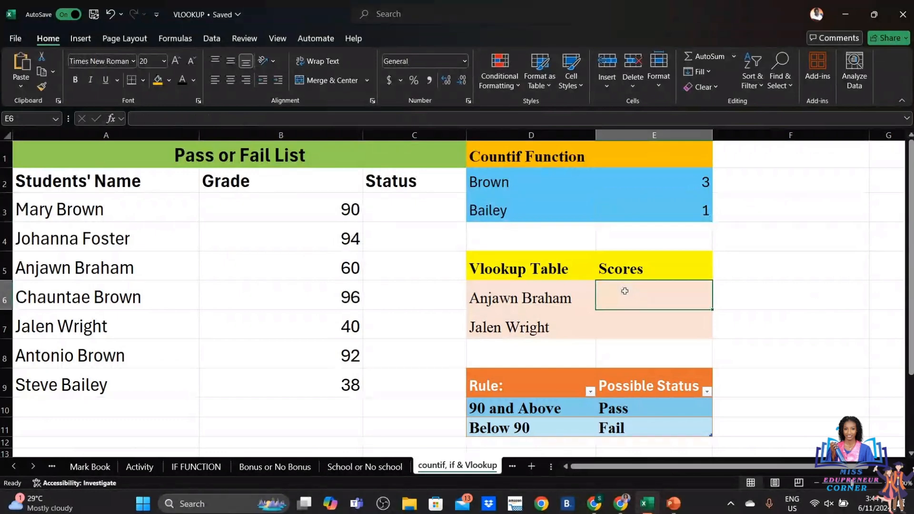
text(=)
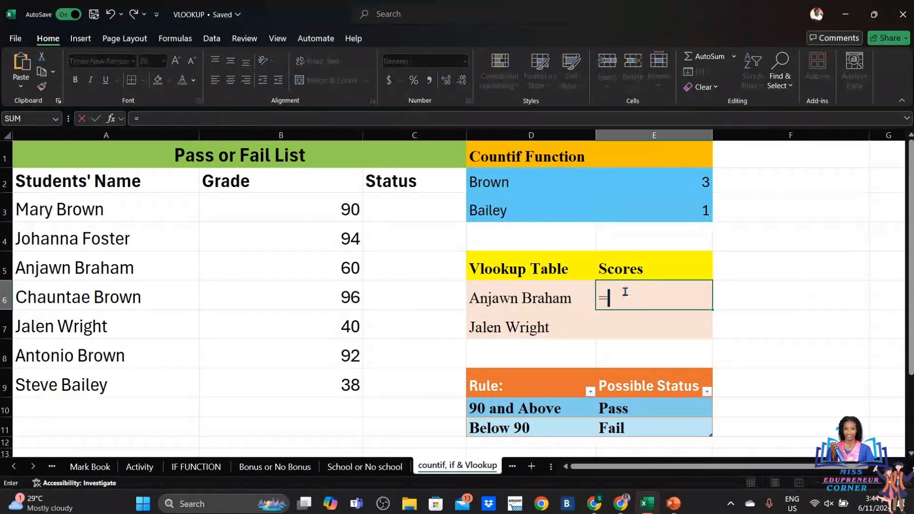
text(v)
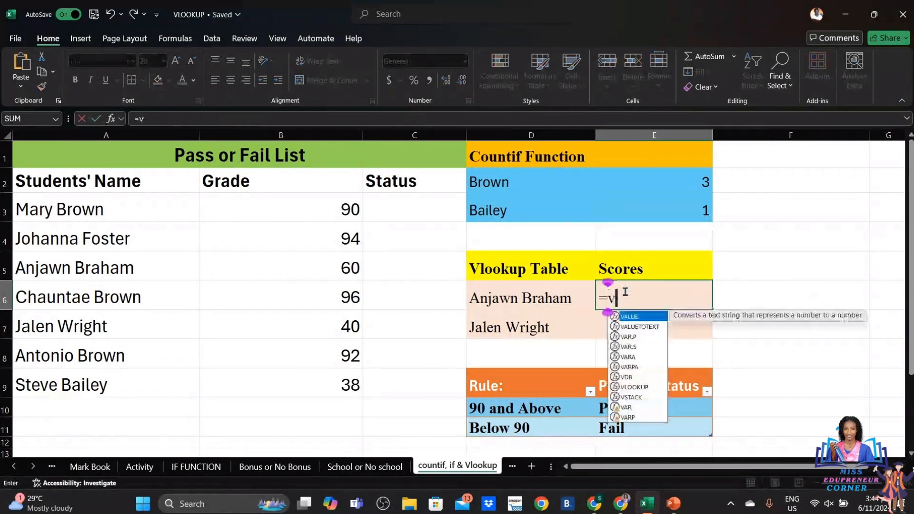
text(lookup)
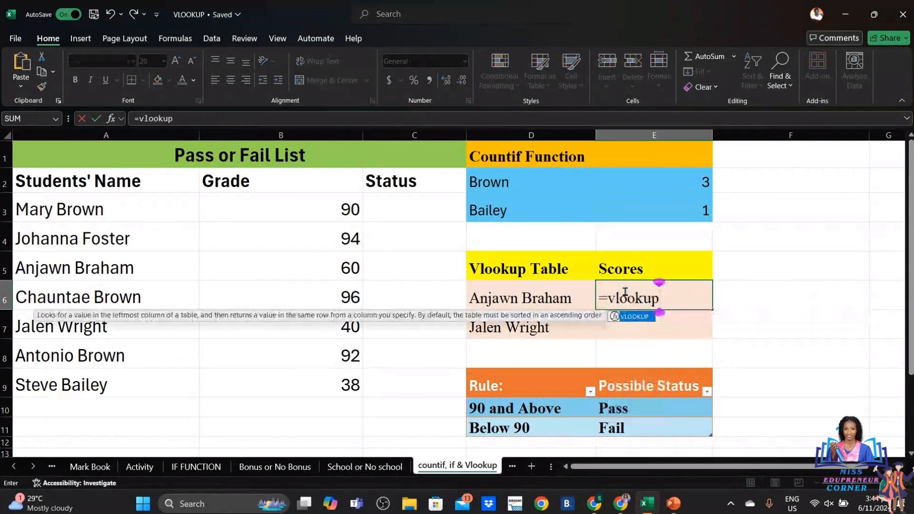
text(()
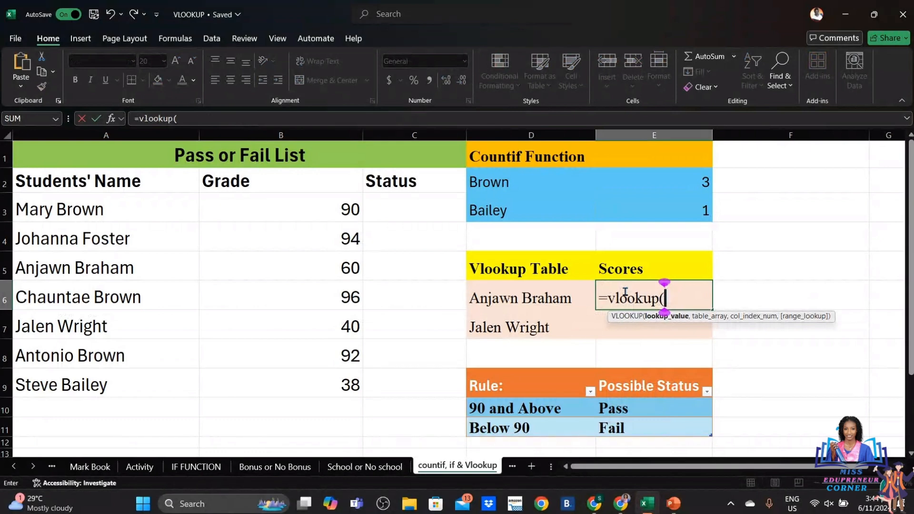
click(537, 296)
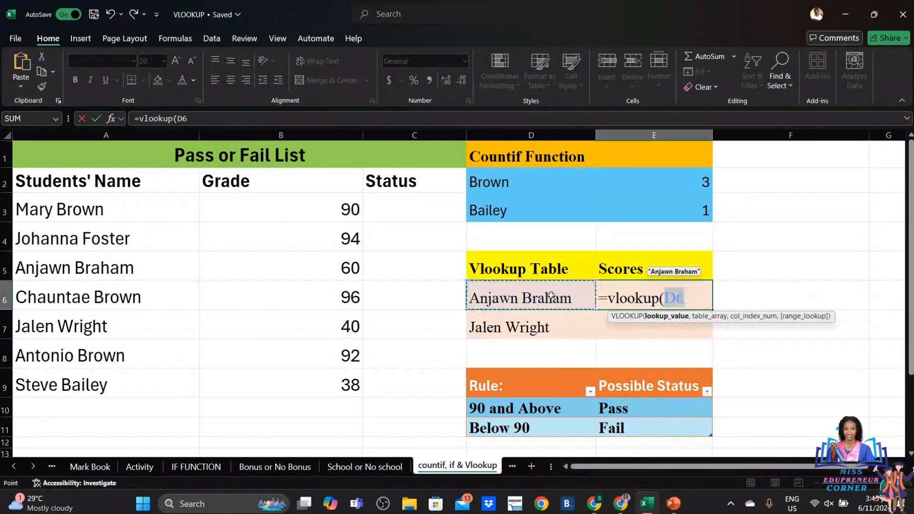
text(,)
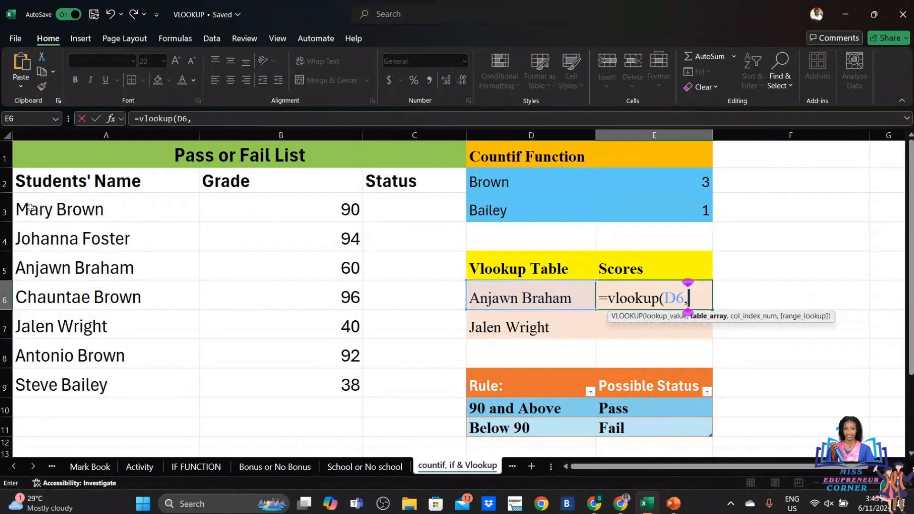
click(61, 208)
drag(133, 220, 299, 390)
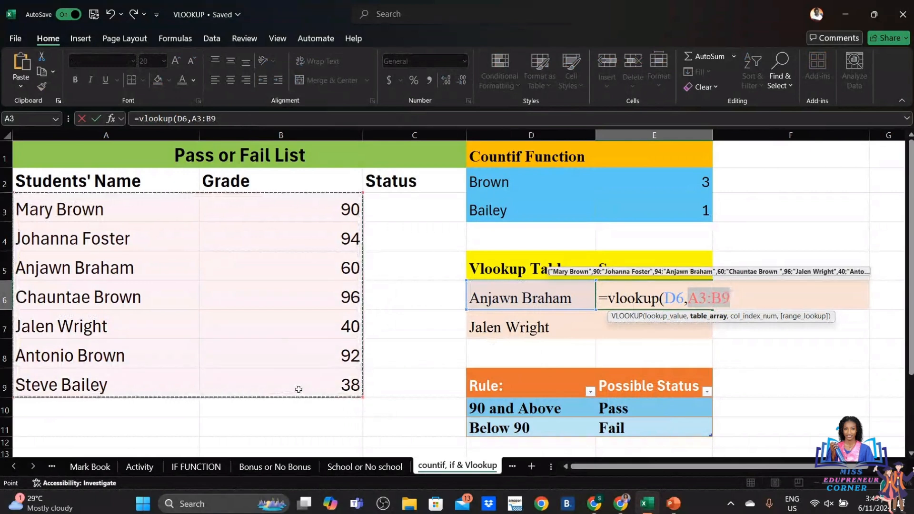
text(,)
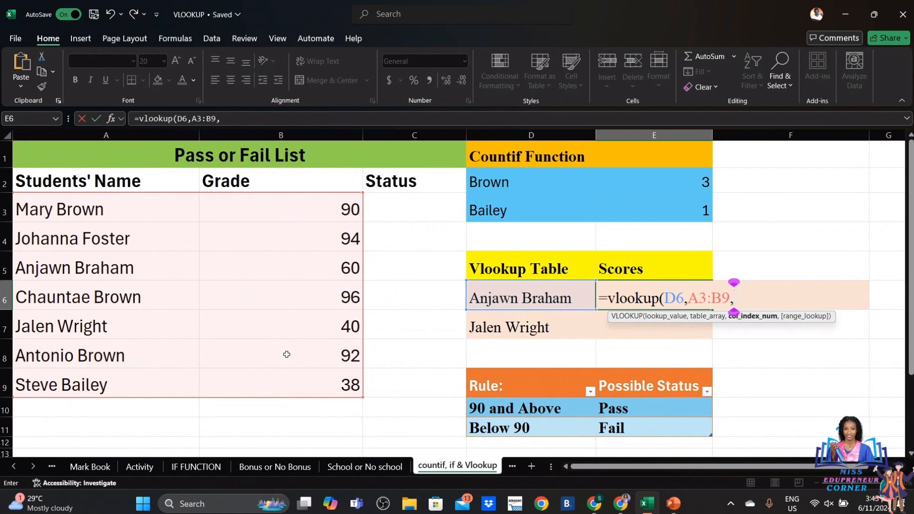
text(2)
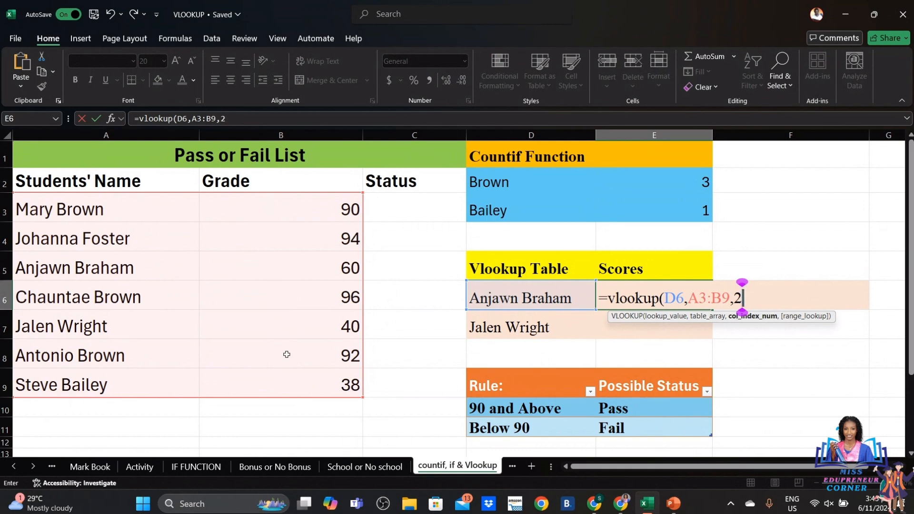
text(,)
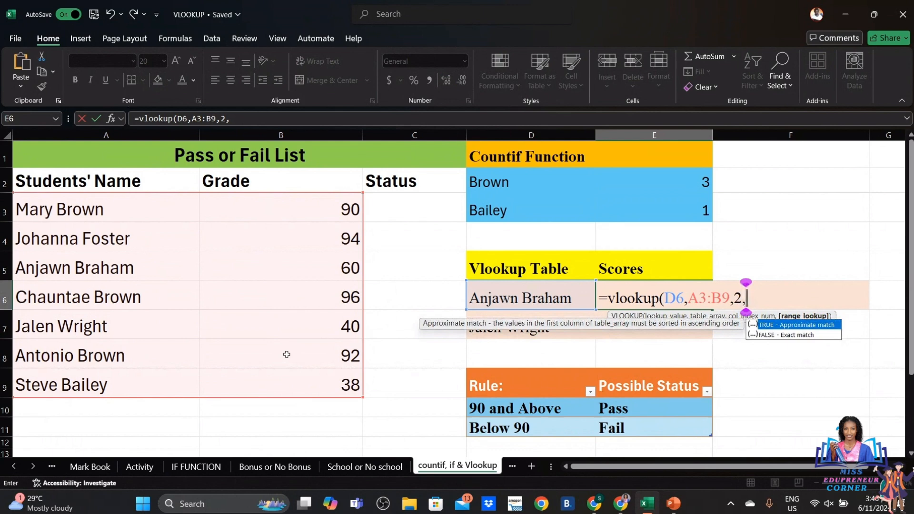
text(f)
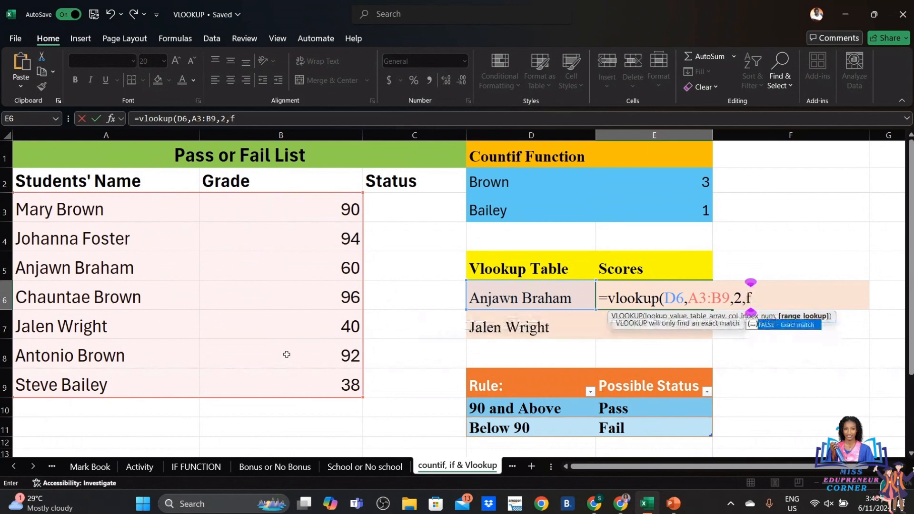
text(al)
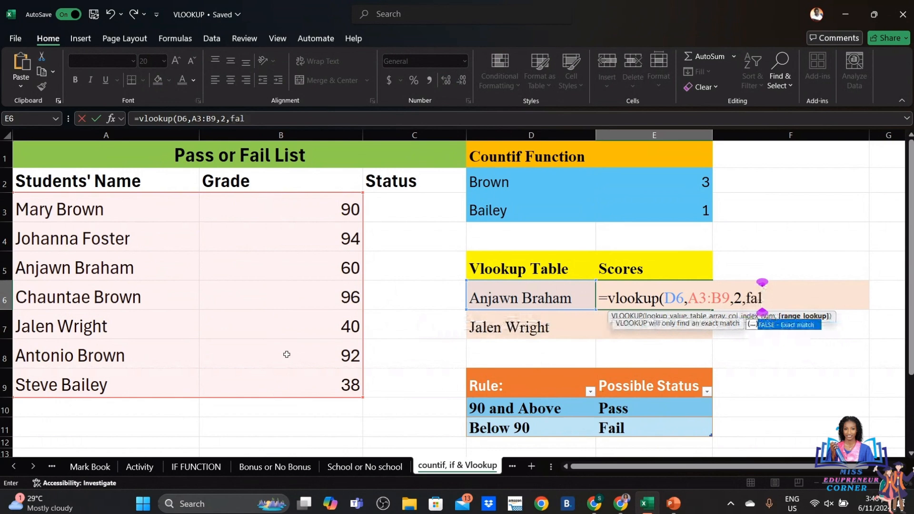
text(se)
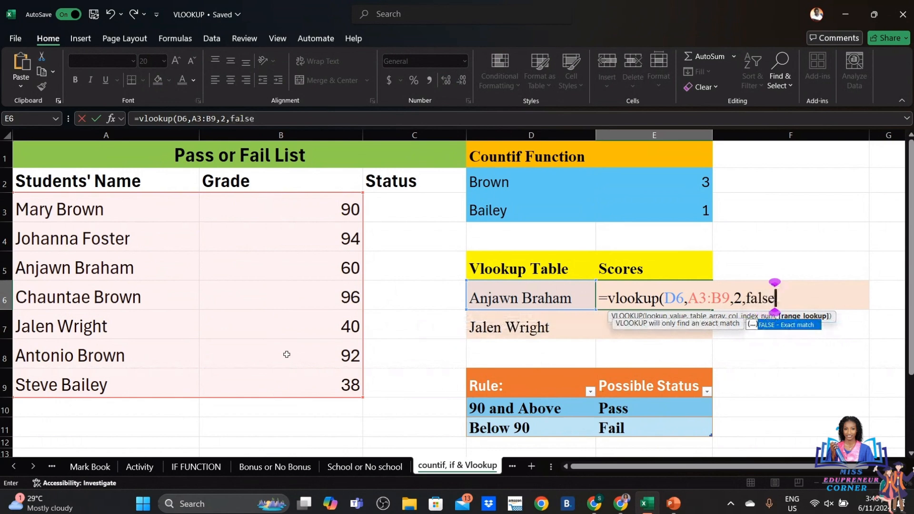
text())
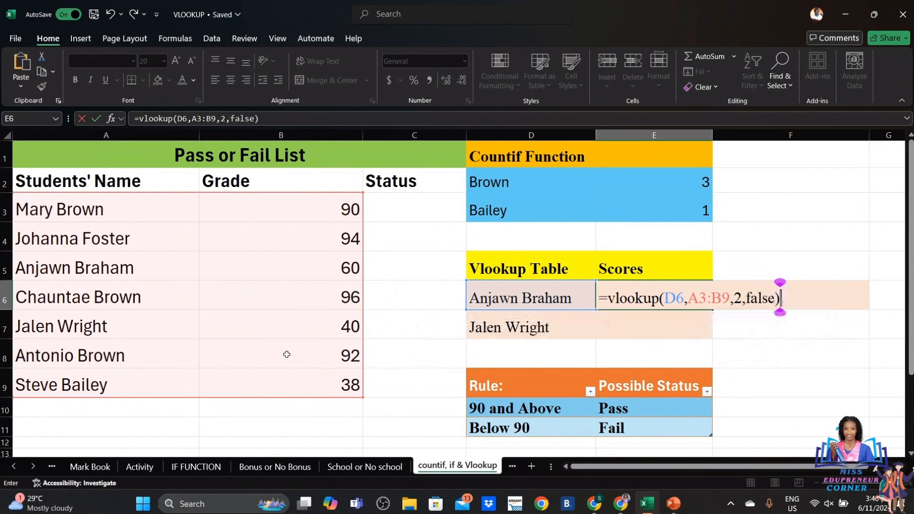
key(Return)
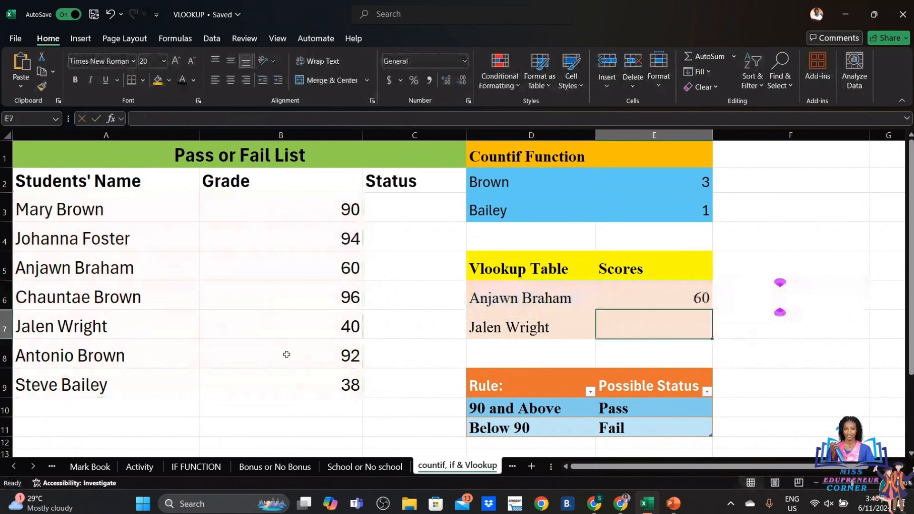
click(656, 294)
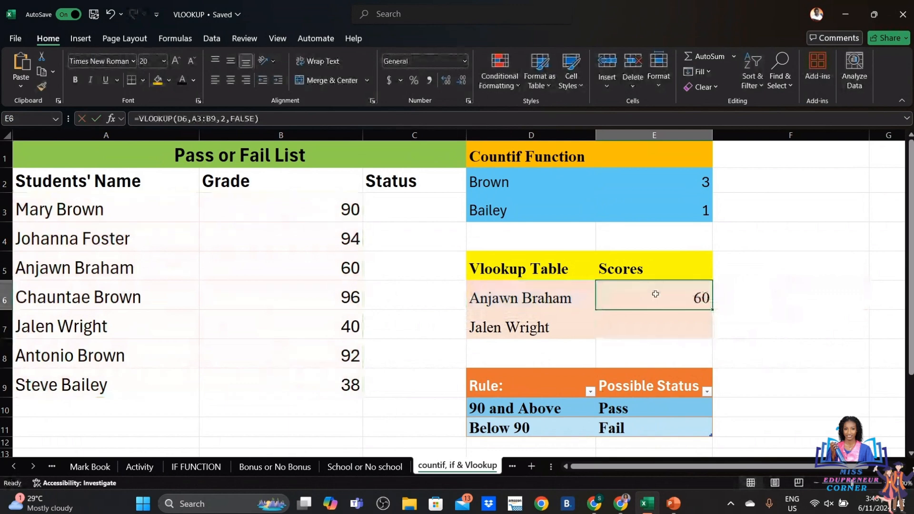
- Enter a VLOOKUP formula in E7 that looks up D7 in A3:B9 and returns column 2 with an exact match (FALSE)
click(657, 326)
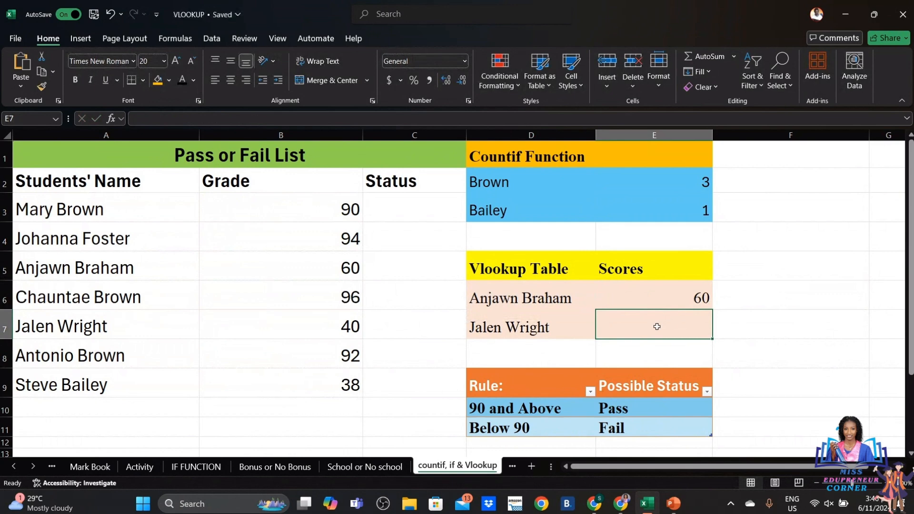
text(=)
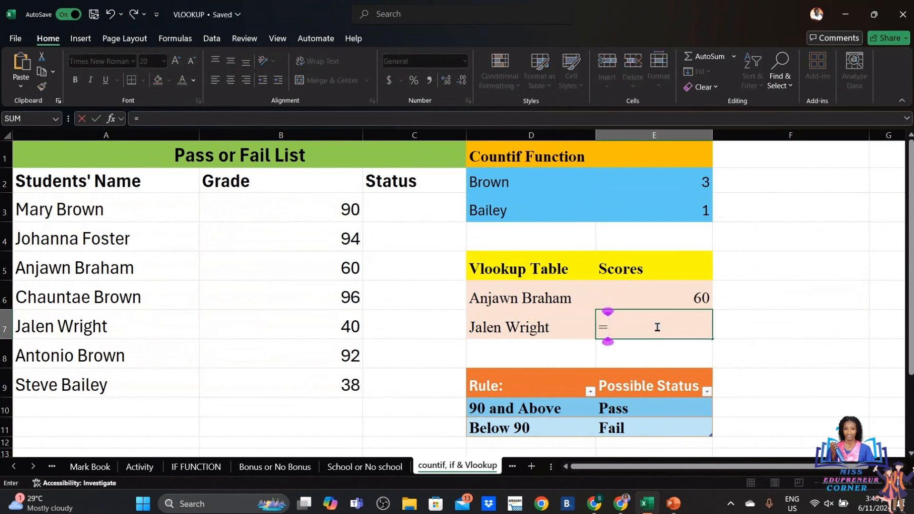
text(vloo)
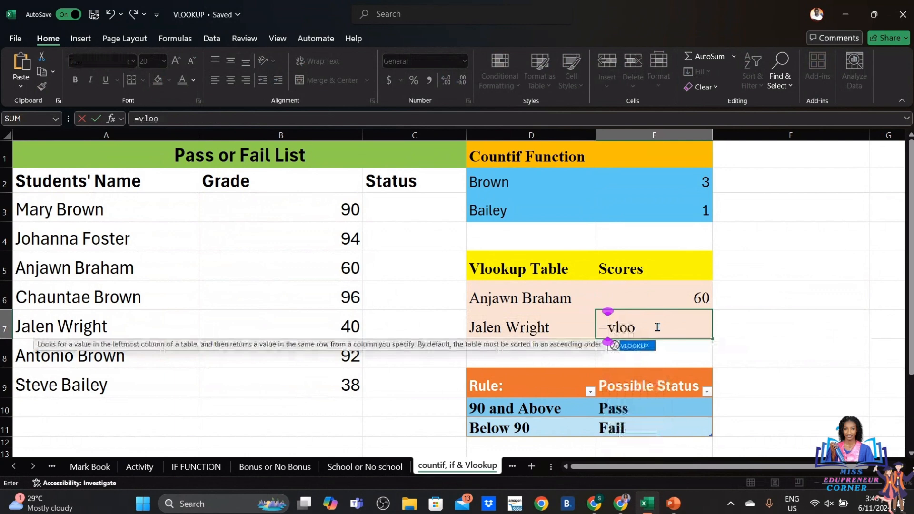
text(kup)
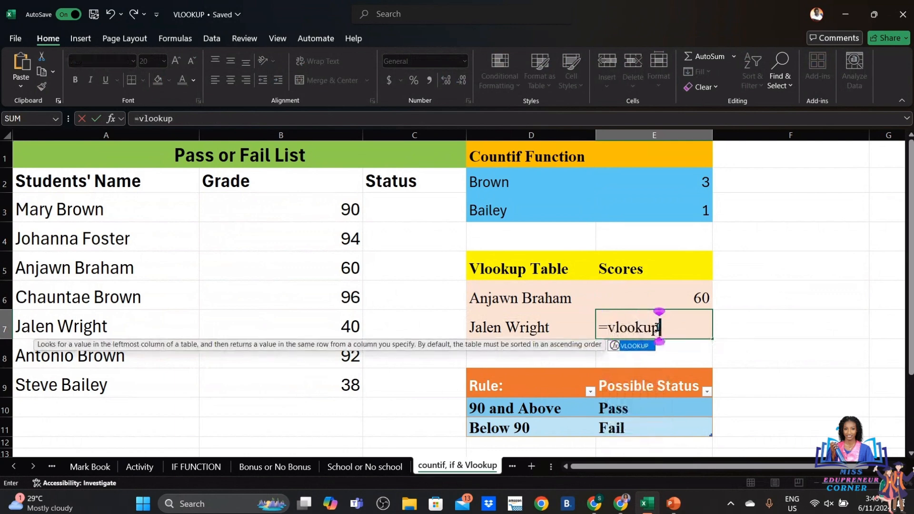
text(()
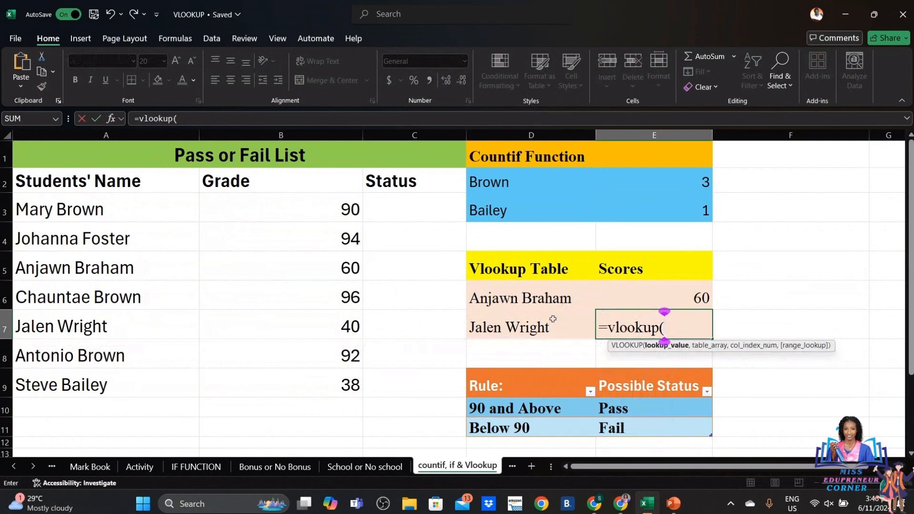
click(528, 327)
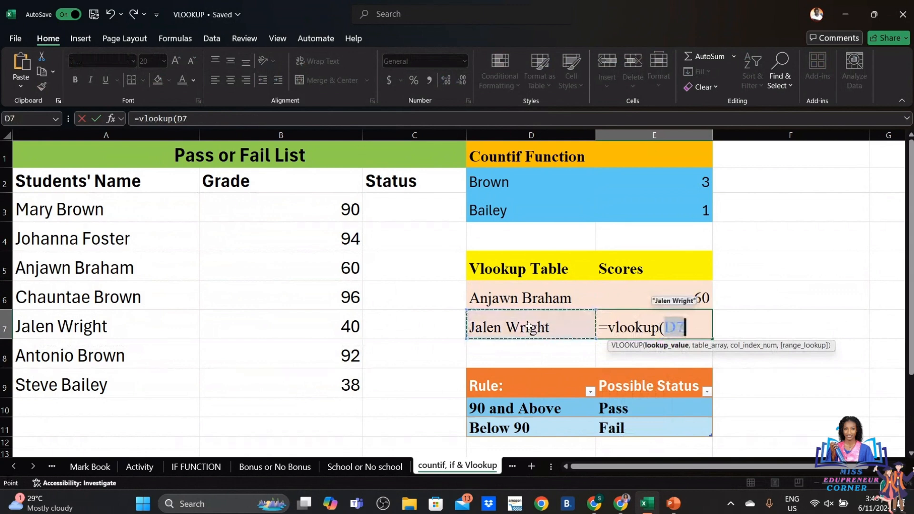
text(,)
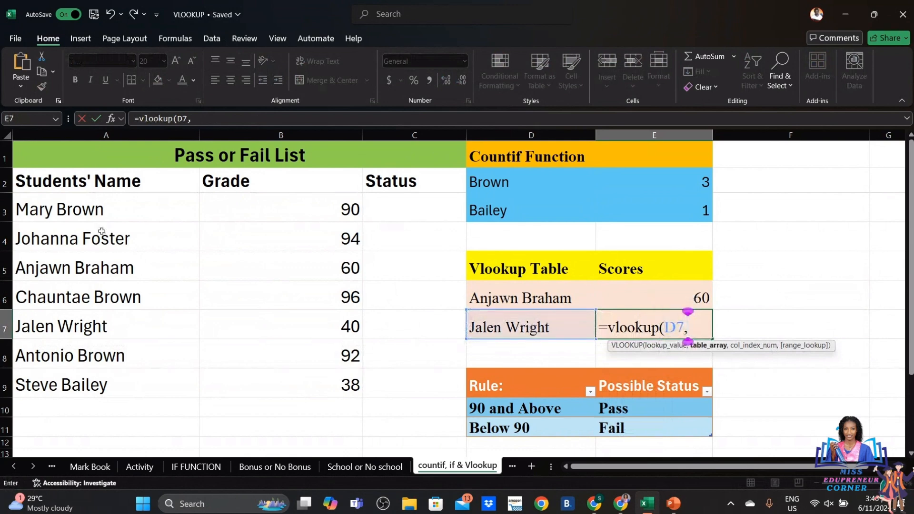
click(40, 205)
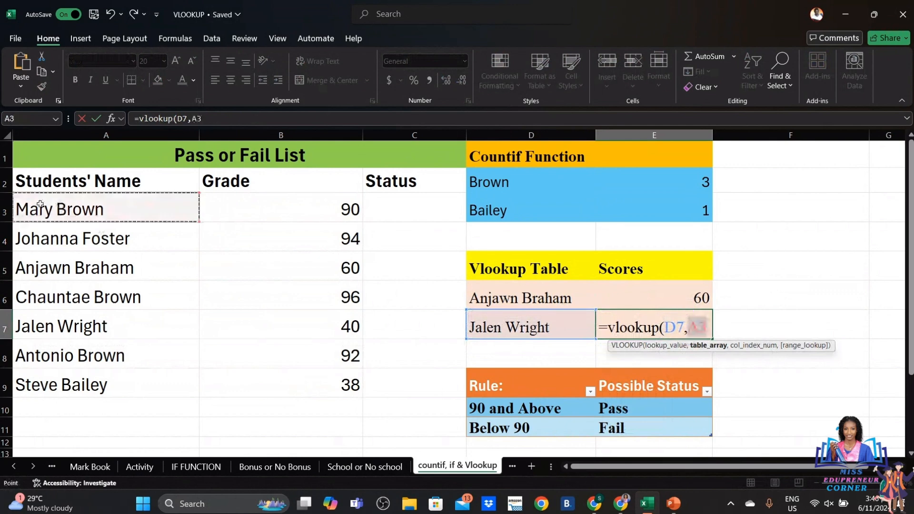
drag(163, 215, 278, 387)
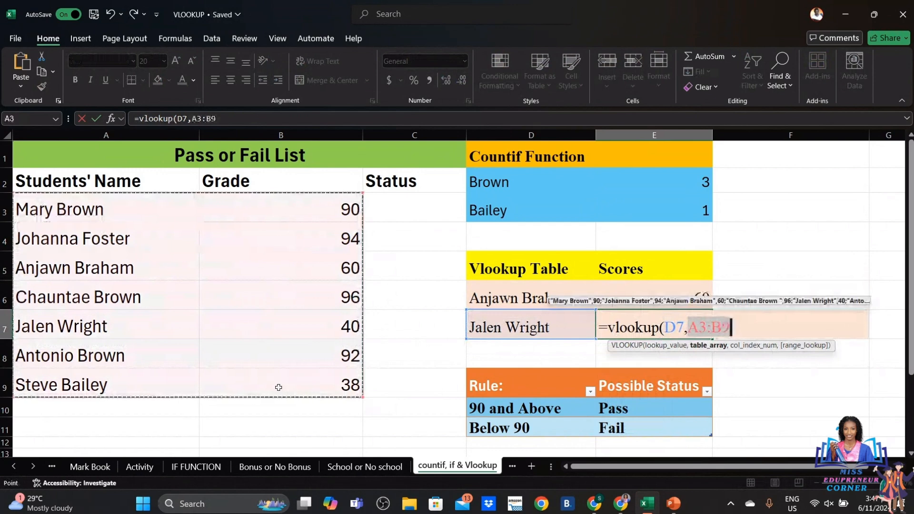
text(,)
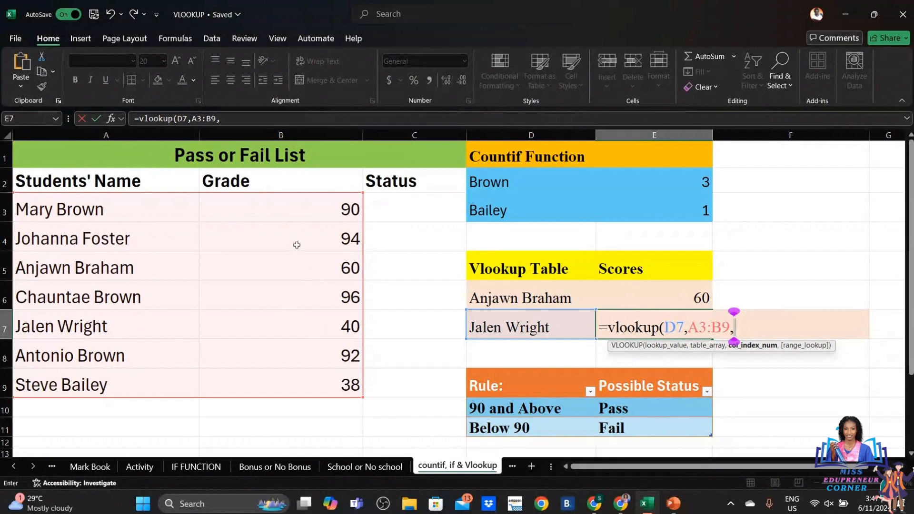
text(2,)
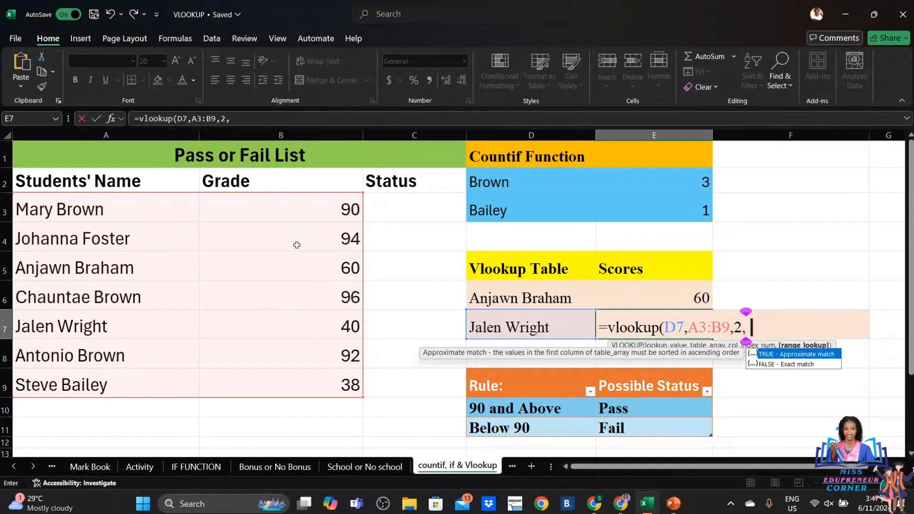
text(fal)
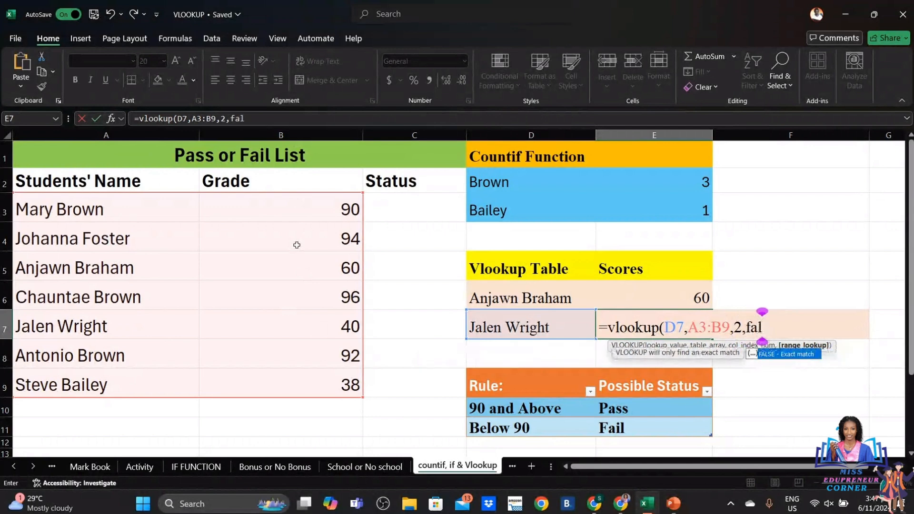
text(se)
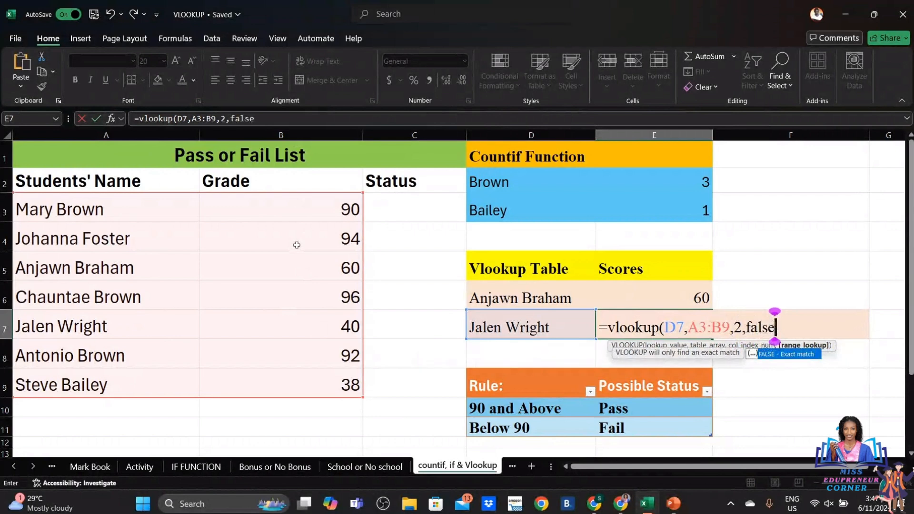
text())
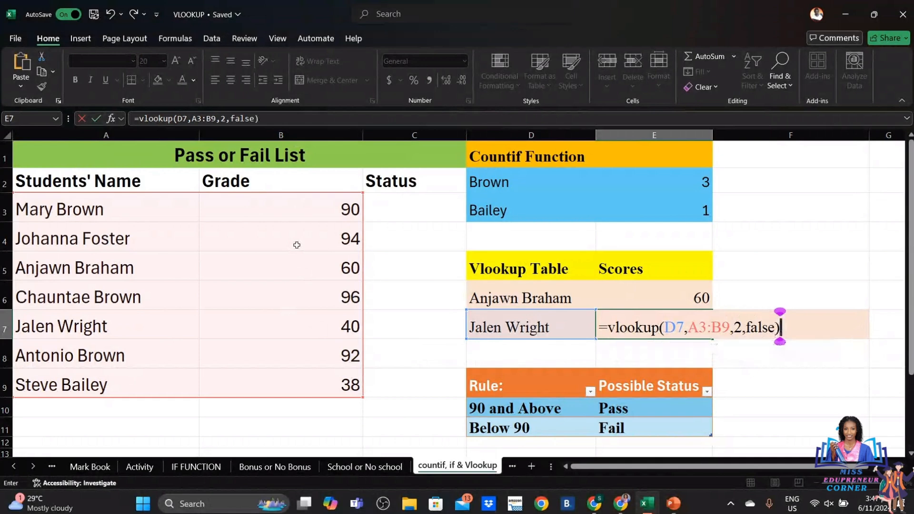
key(Return)
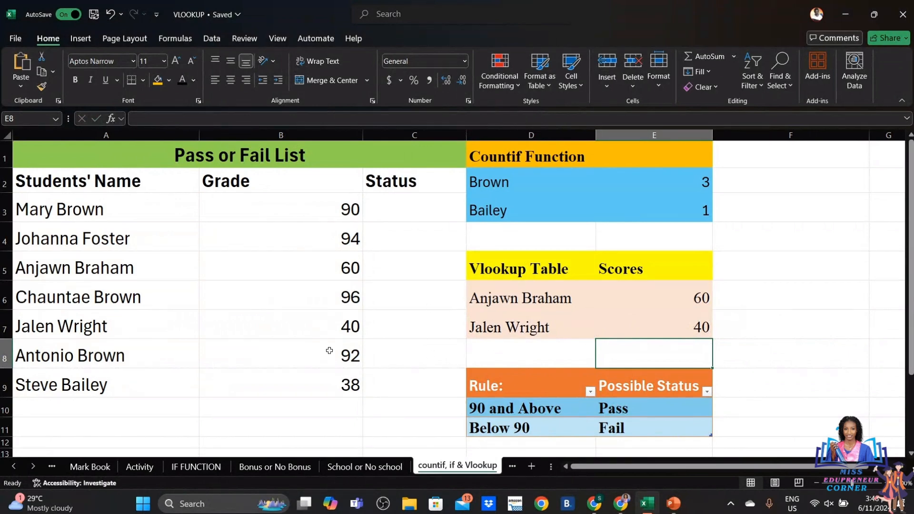
click(124, 219)
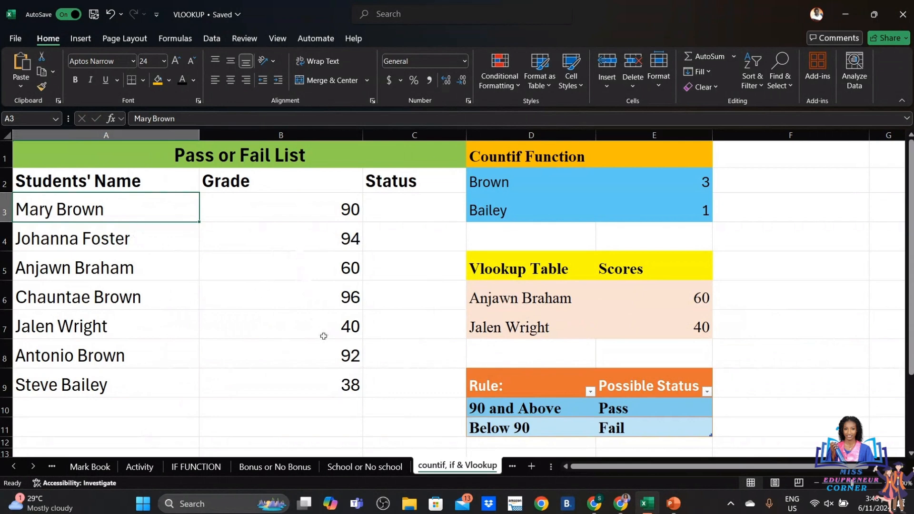
drag(295, 241, 300, 319)
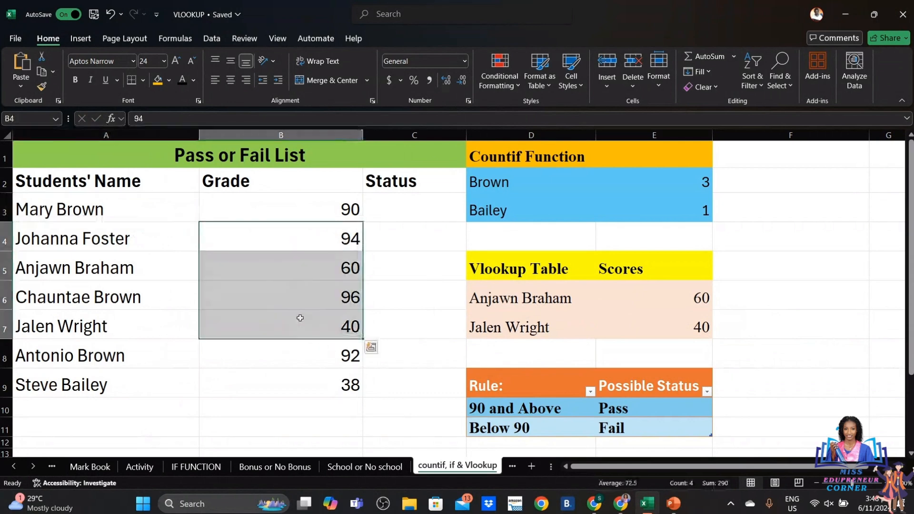
click(393, 294)
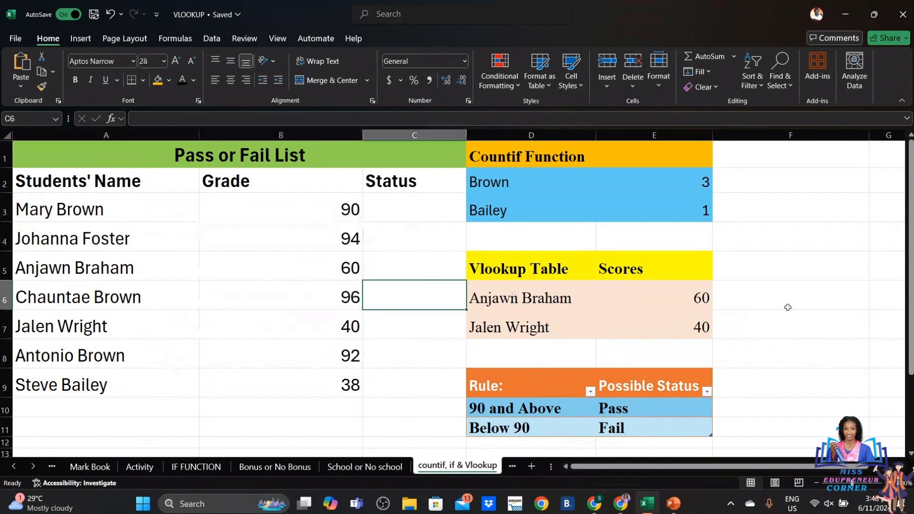
- Enter an IF formula in C3 that returns "pass" when B3 is at least 90 (B3>=90) and "fail" otherwise
mouse_move(909, 317)
mouse_down()
mouse_move(905, 357)
mouse_move(909, 330)
mouse_up()
click(406, 209)
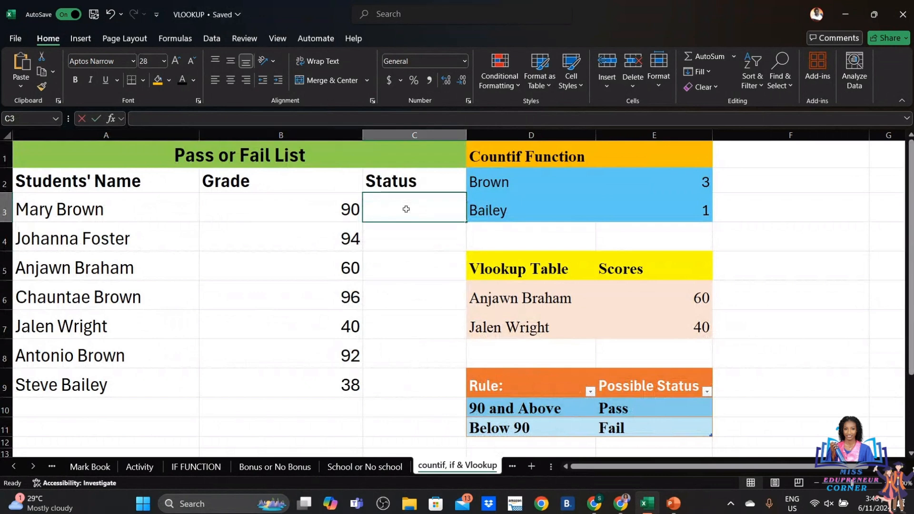
text(=if)
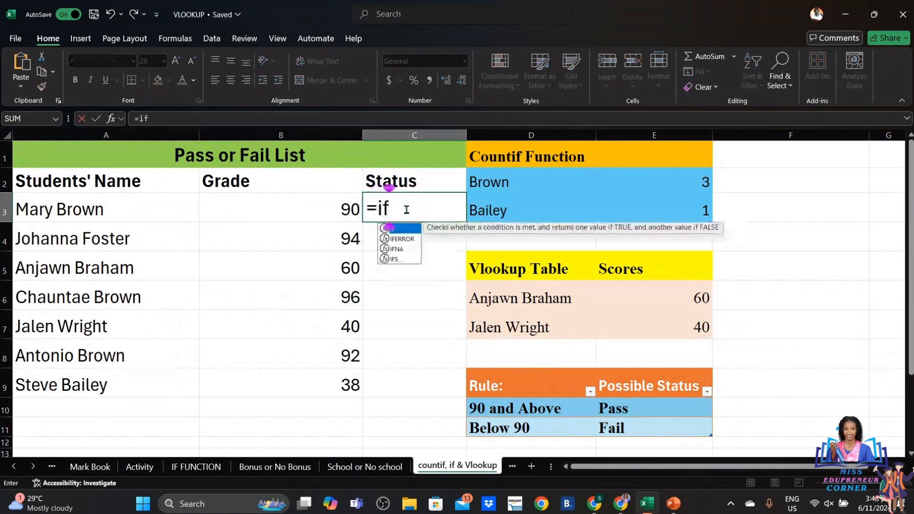
text(()
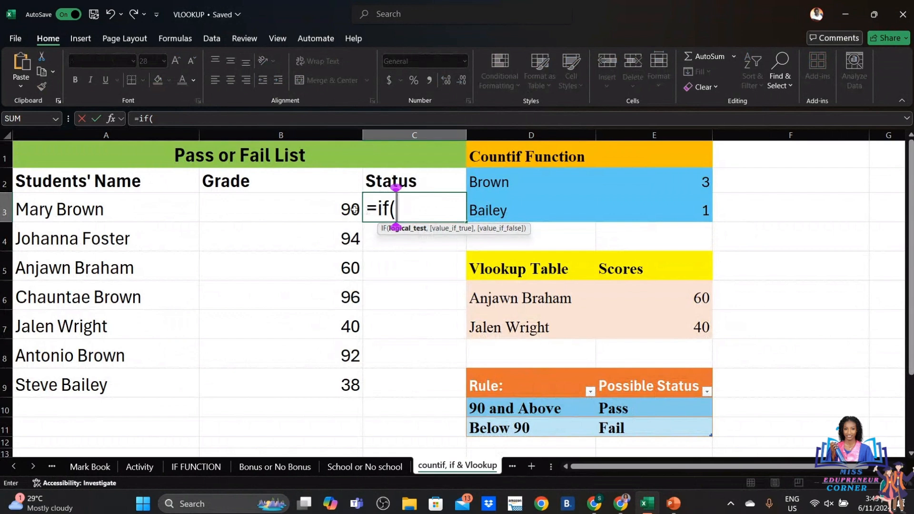
click(309, 207)
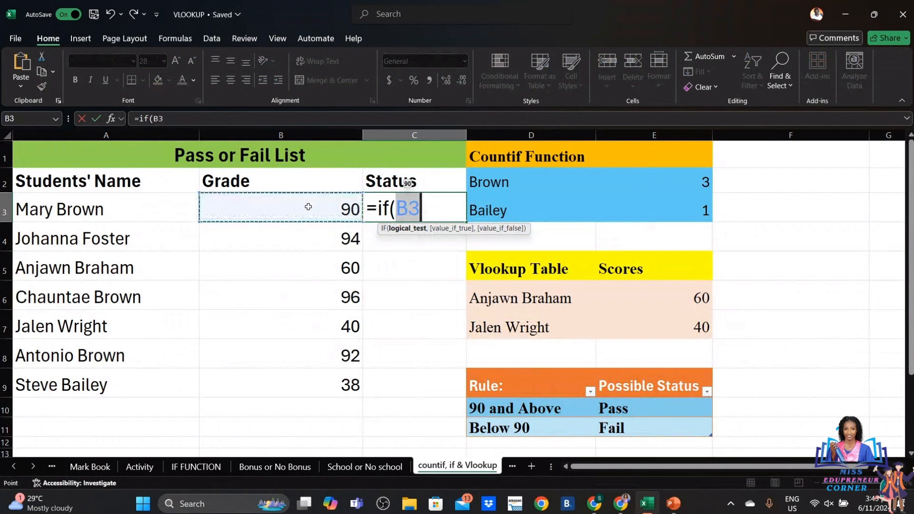
text(>)
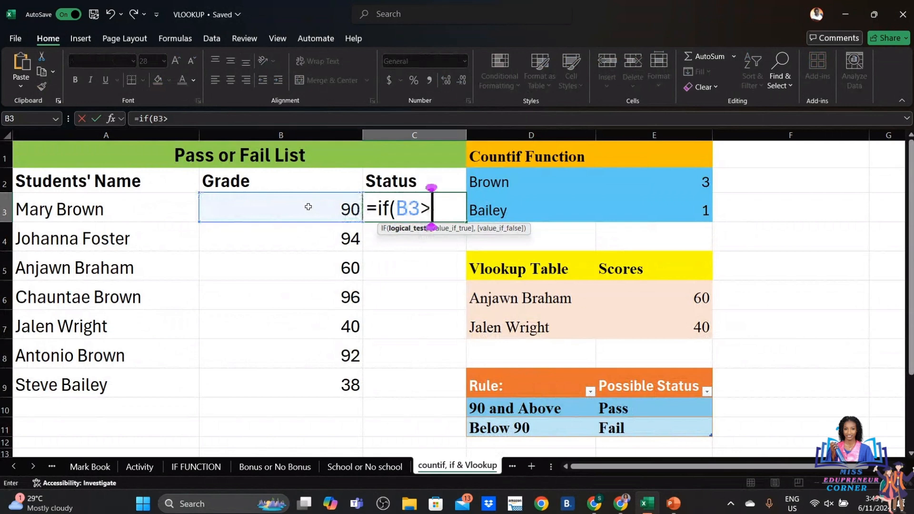
text(=90)
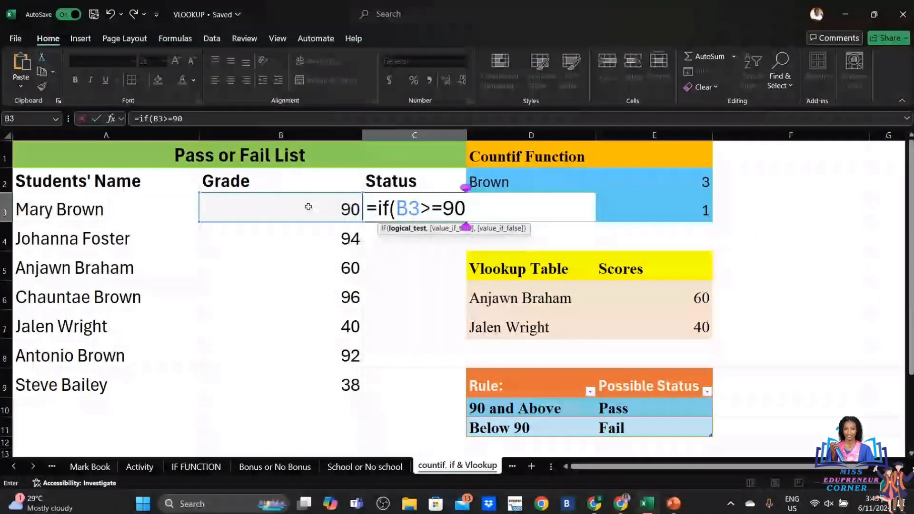
text(,)
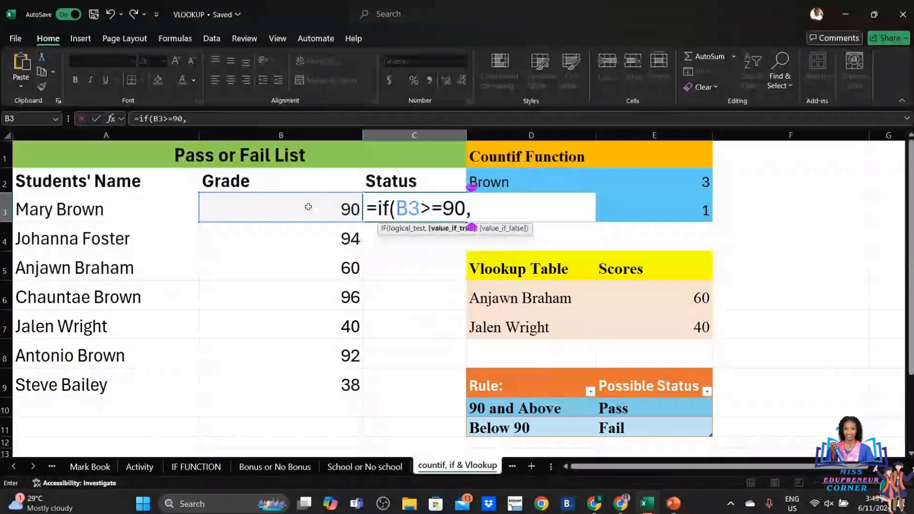
text(")
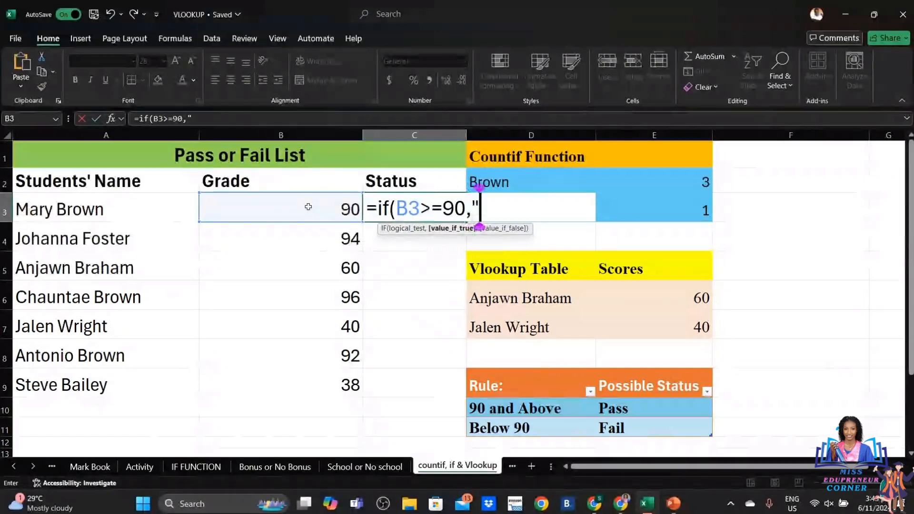
text(pass)
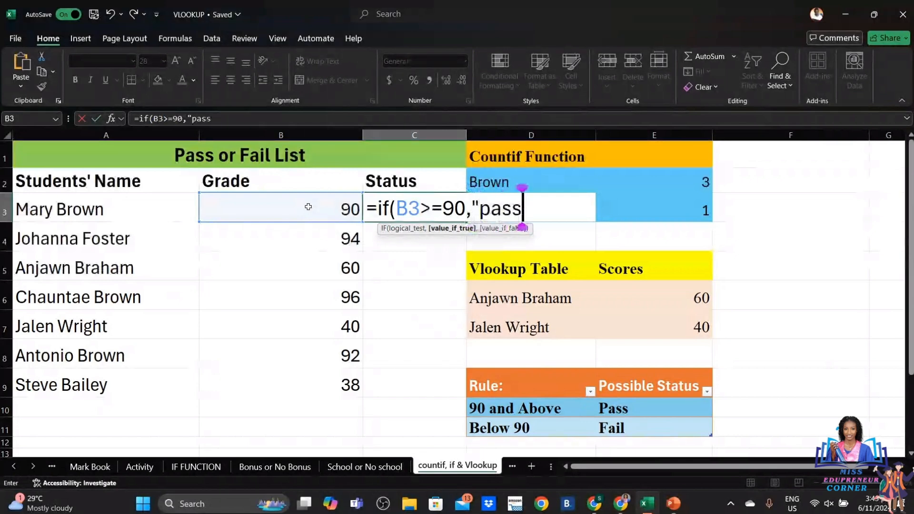
text("")
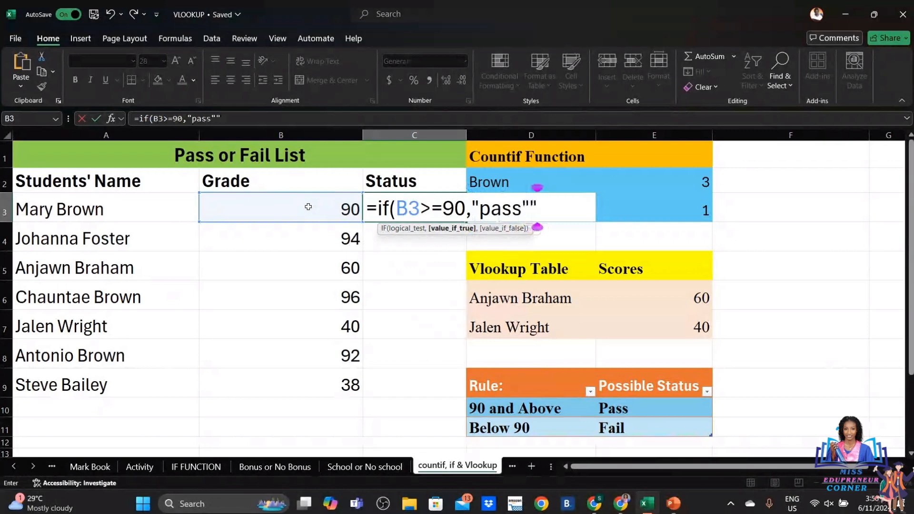
key(BackSpace)
text(,)
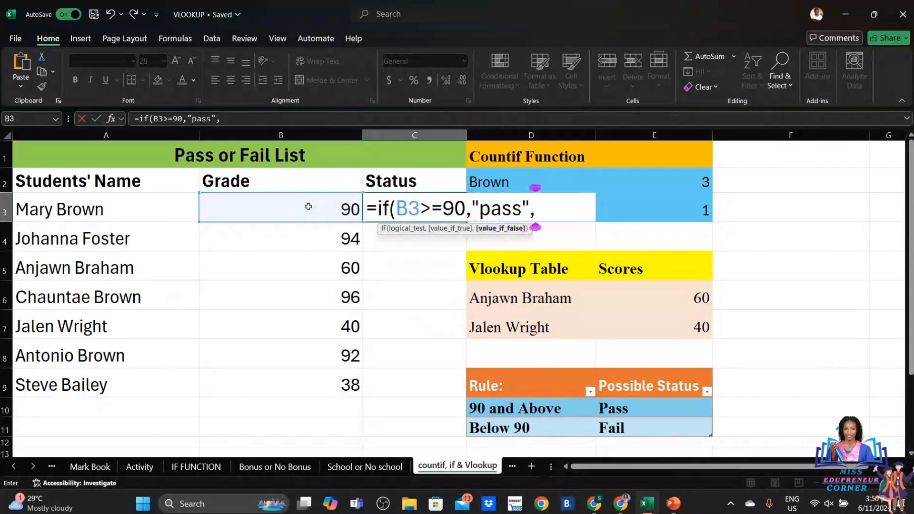
text(")
text(f)
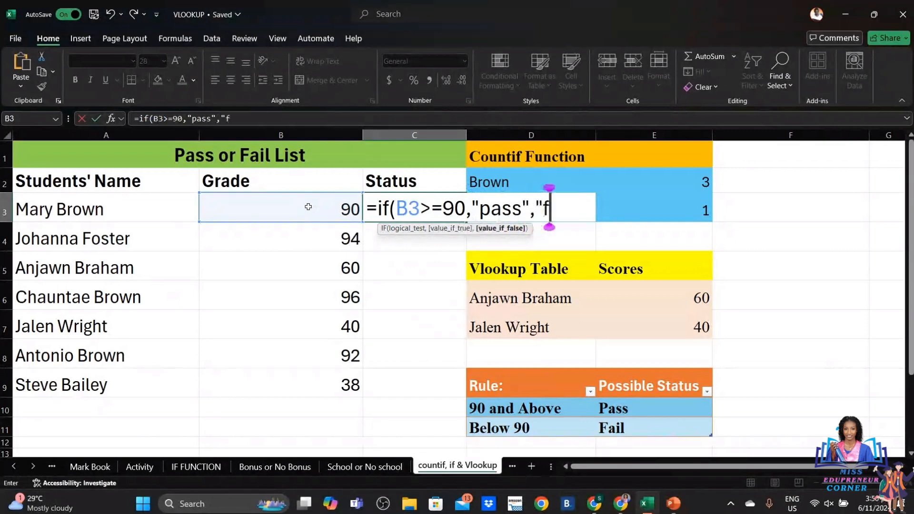
text(ail)
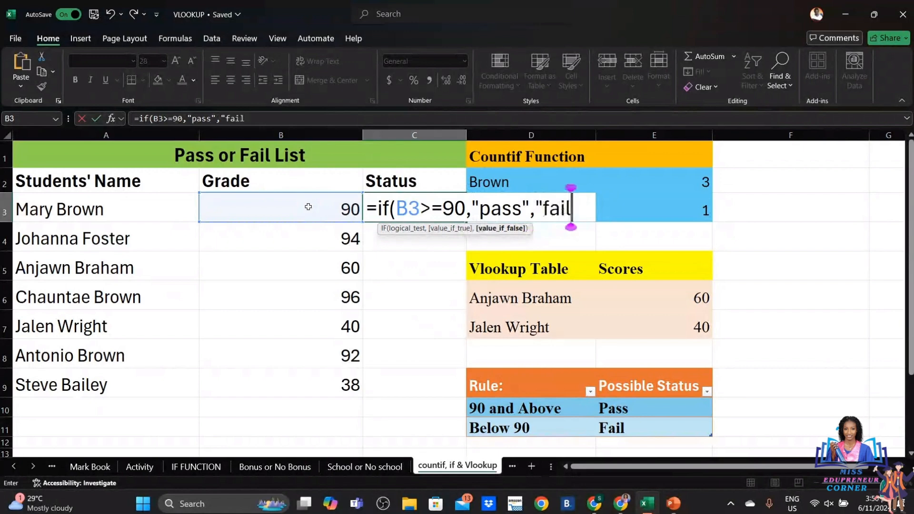
text("))
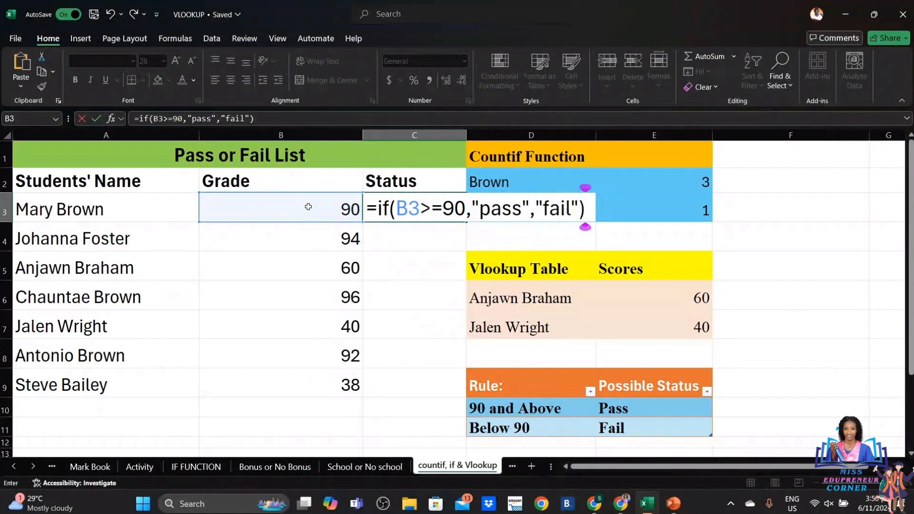
key(Return)
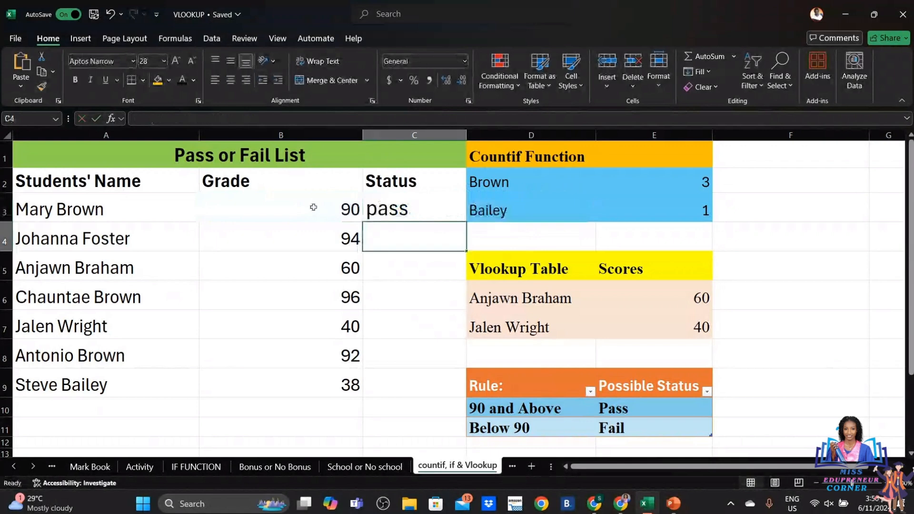
- Enter an IF formula in C4 that returns "Pass" when B4 is at least 90 (B4>=90) and "fail" otherwise
text(=)
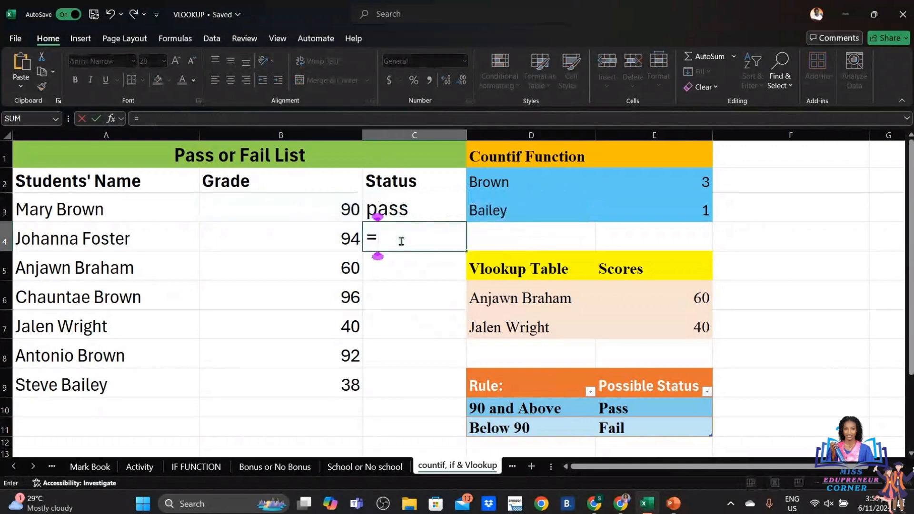
text(if)
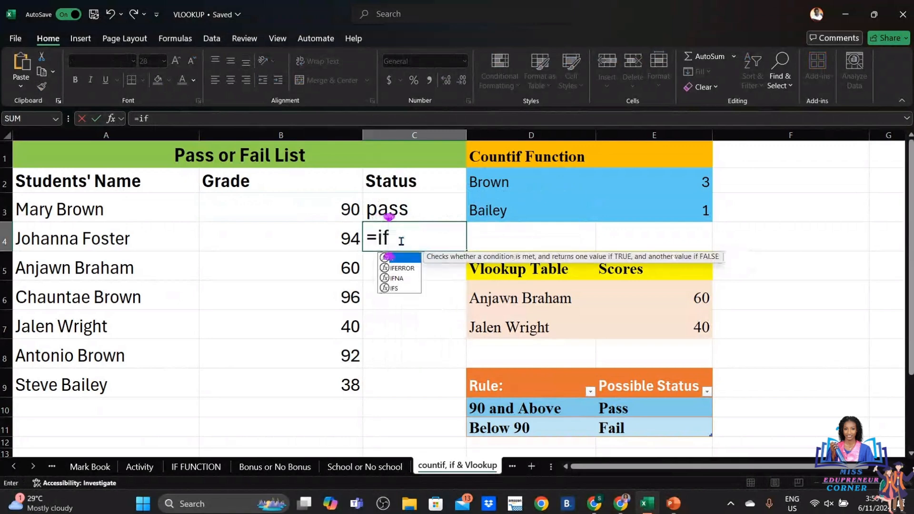
text(()
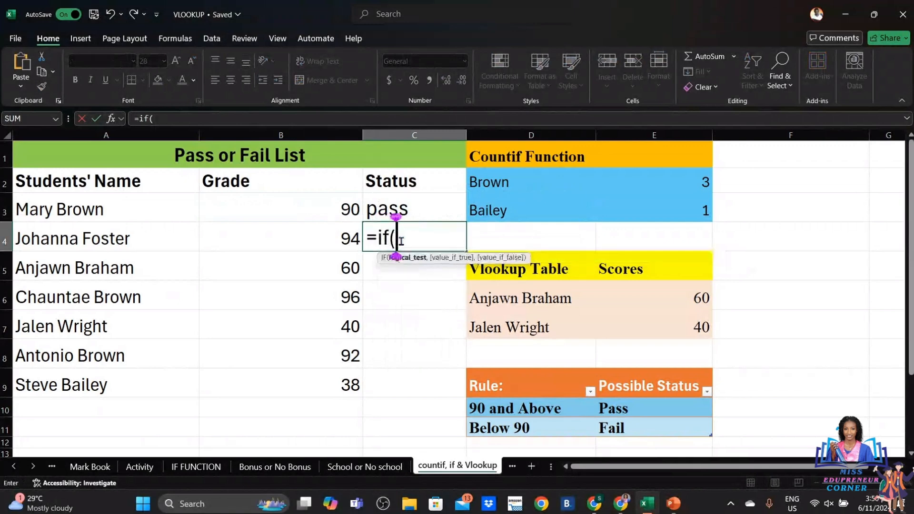
click(326, 237)
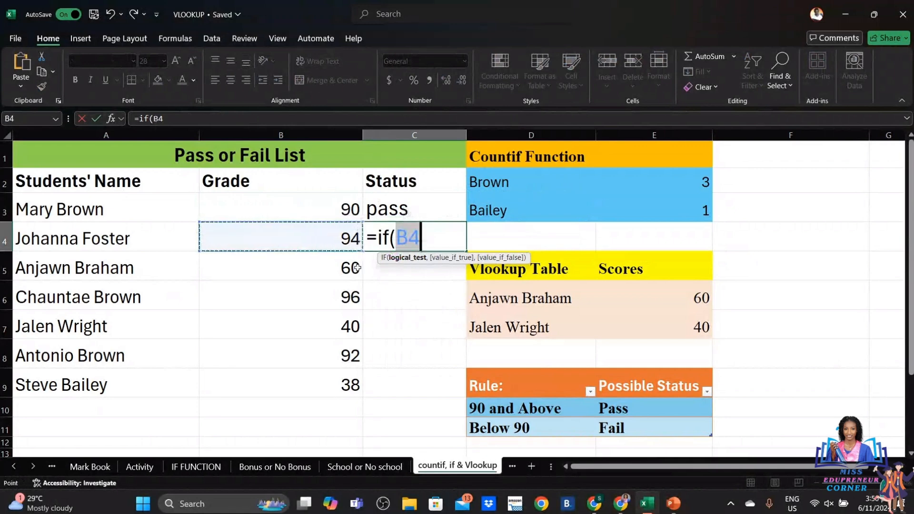
text(>)
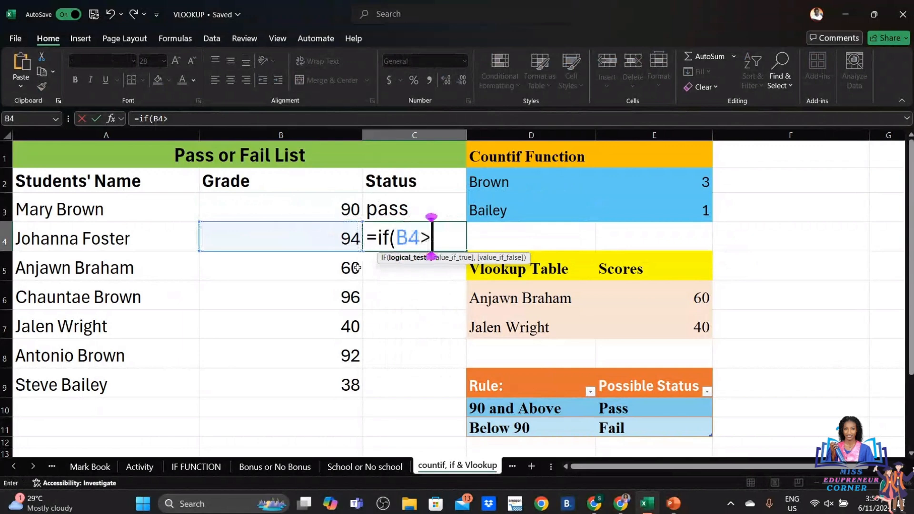
text(=)
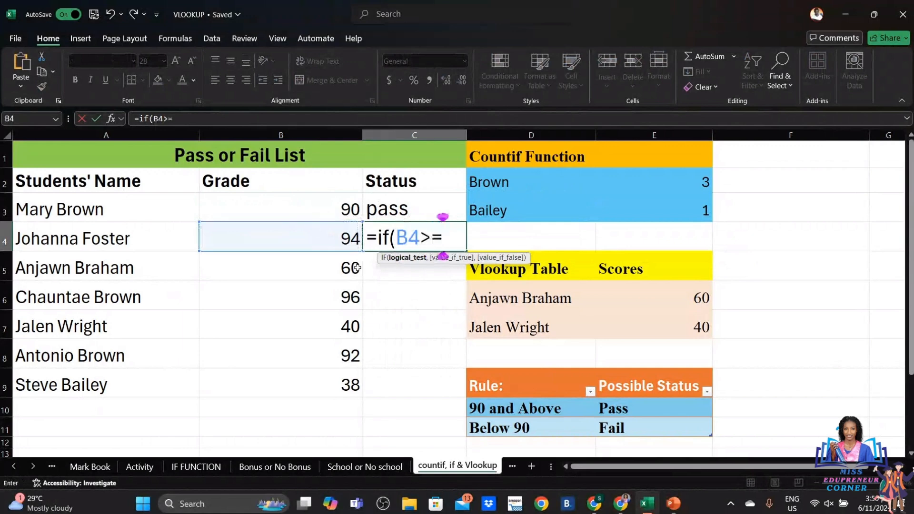
text(90,")
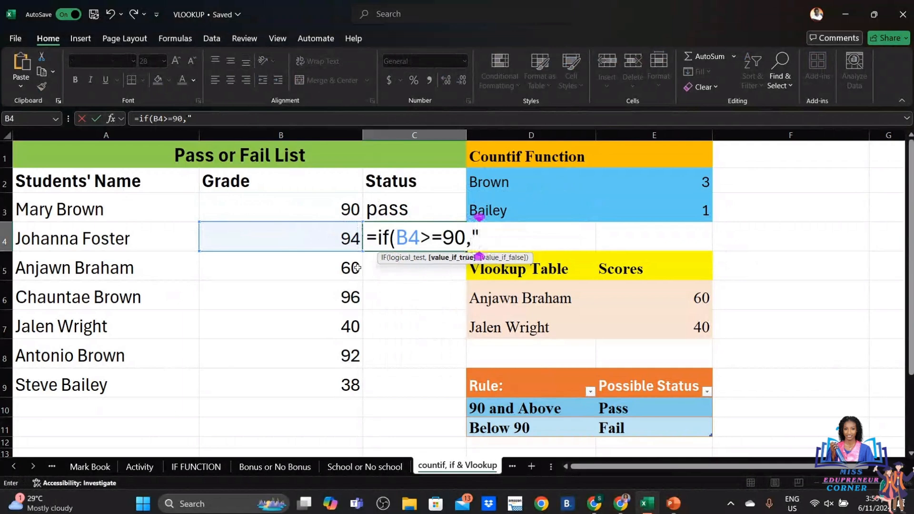
text(Pass)
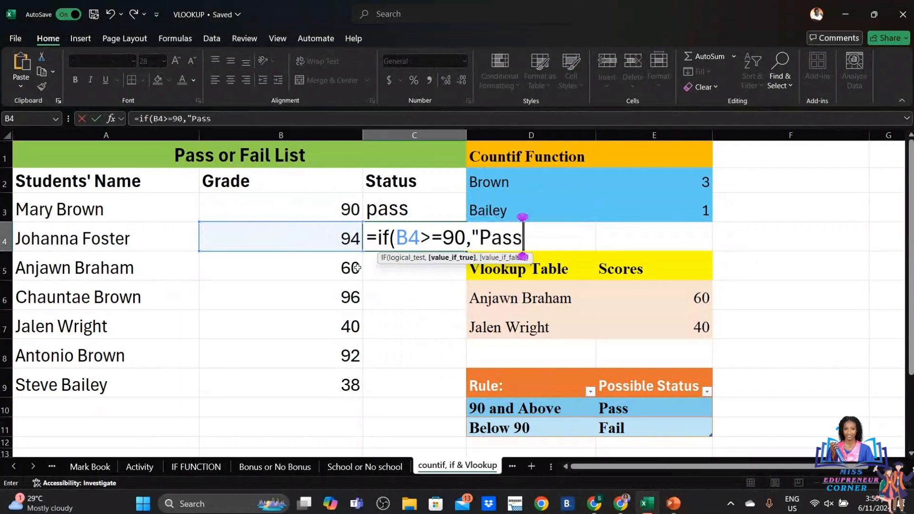
text(",)
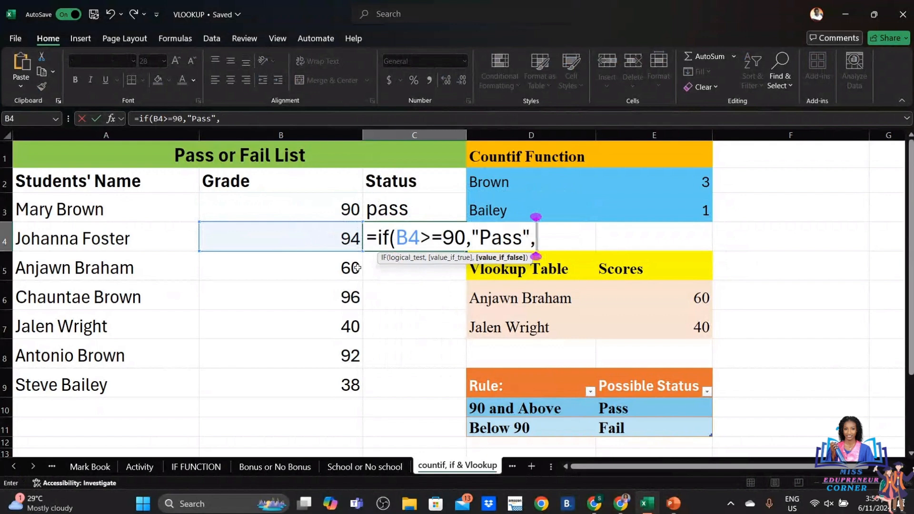
text("fail")
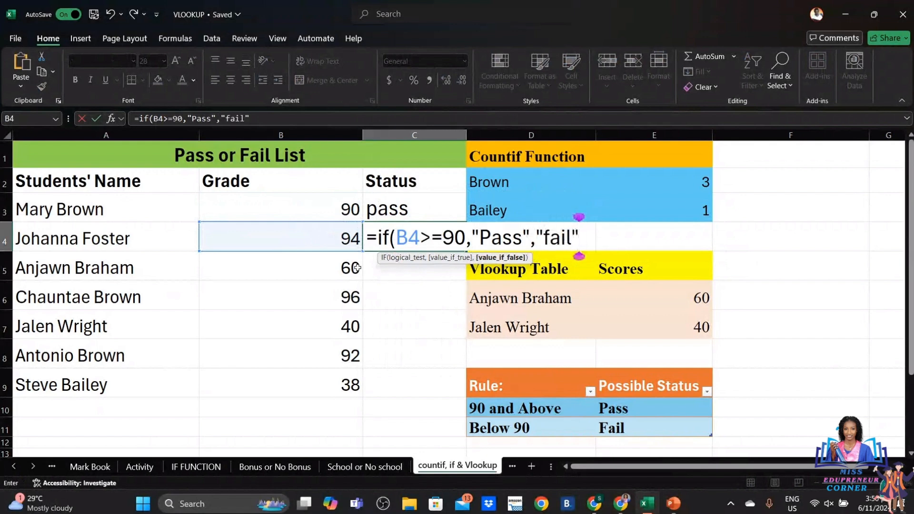
text())
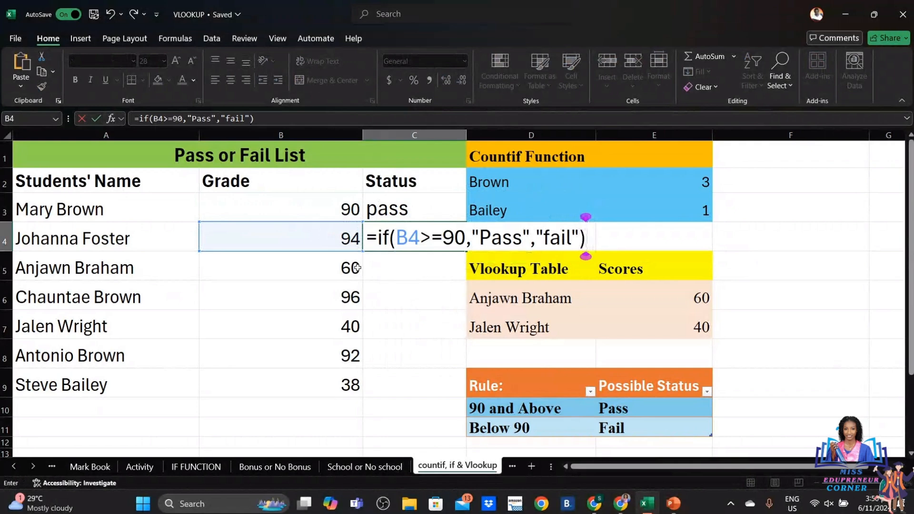
key(Return)
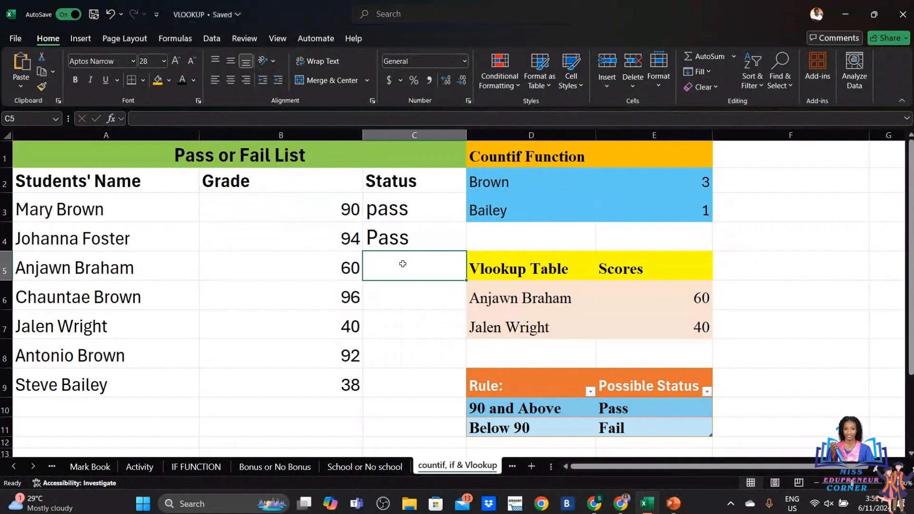
- Enter an IF formula in C5 that returns "pass" when B5 is at least 90 (B5>=90) and "fail" otherwise
text(=)
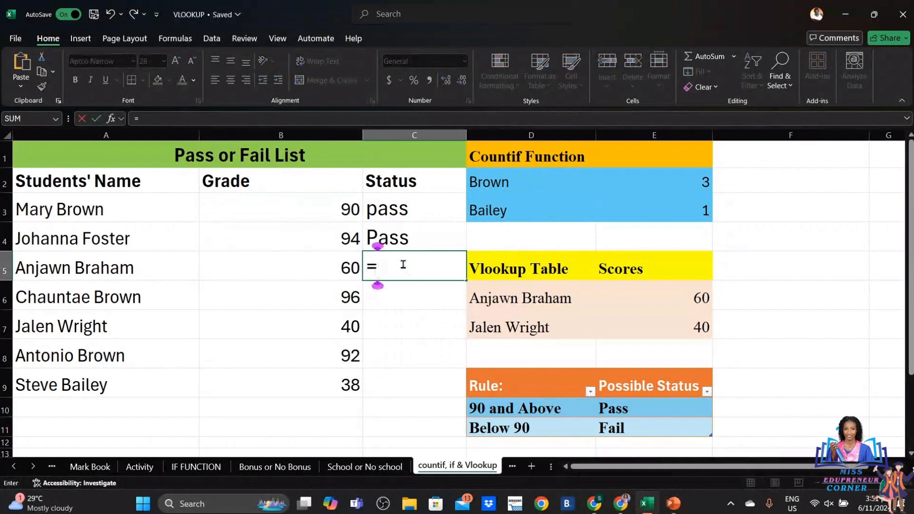
text(if)
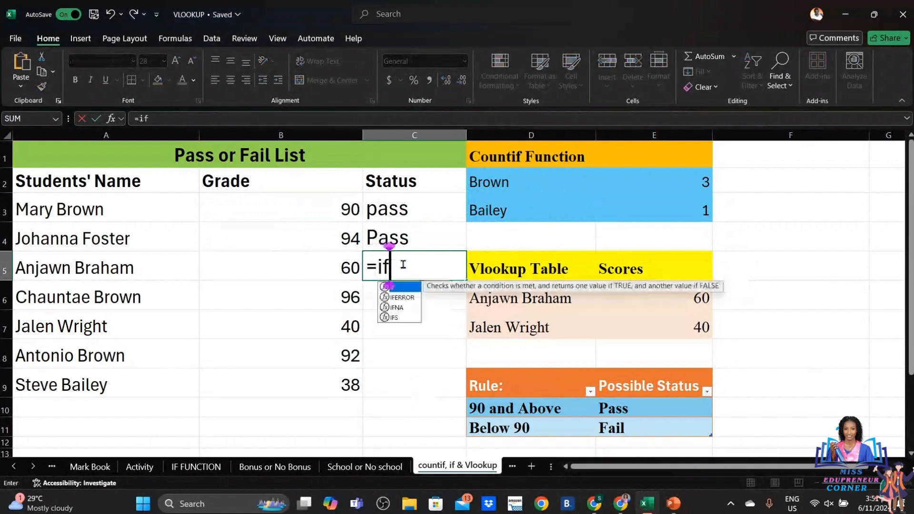
text(()
click(339, 269)
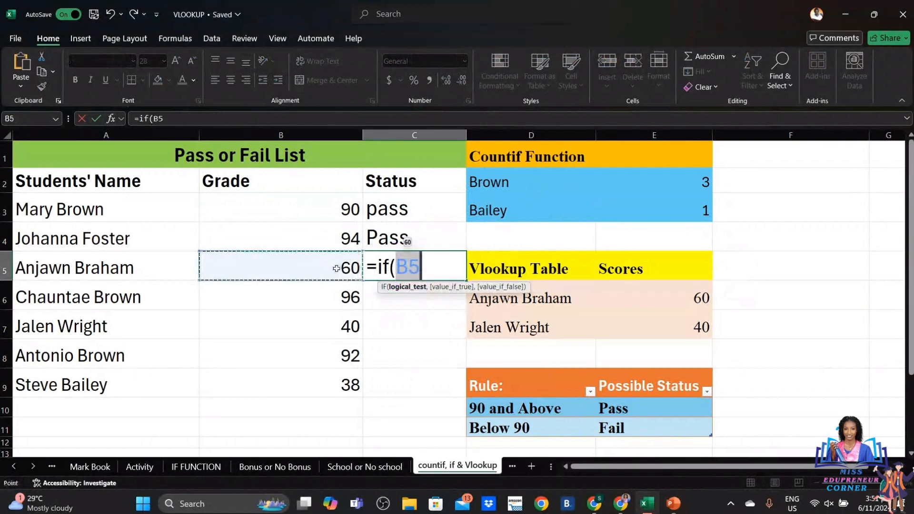
text(>)
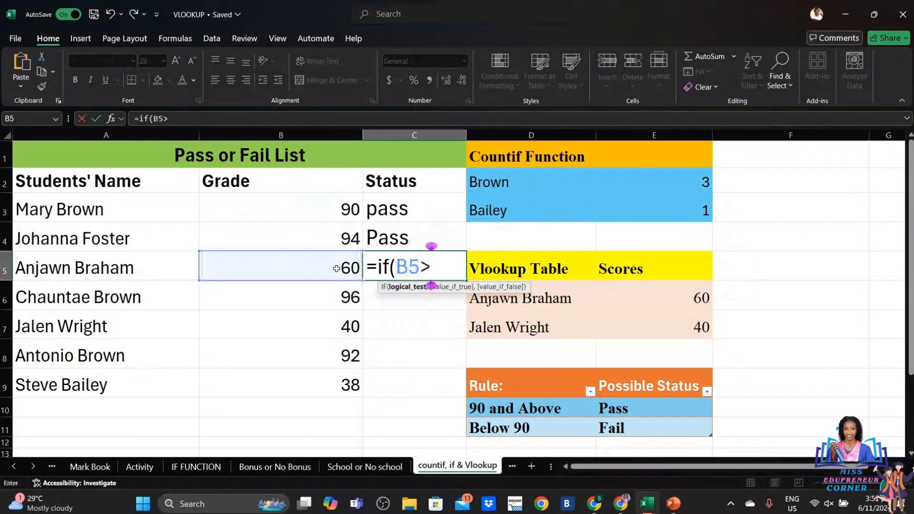
text(=)
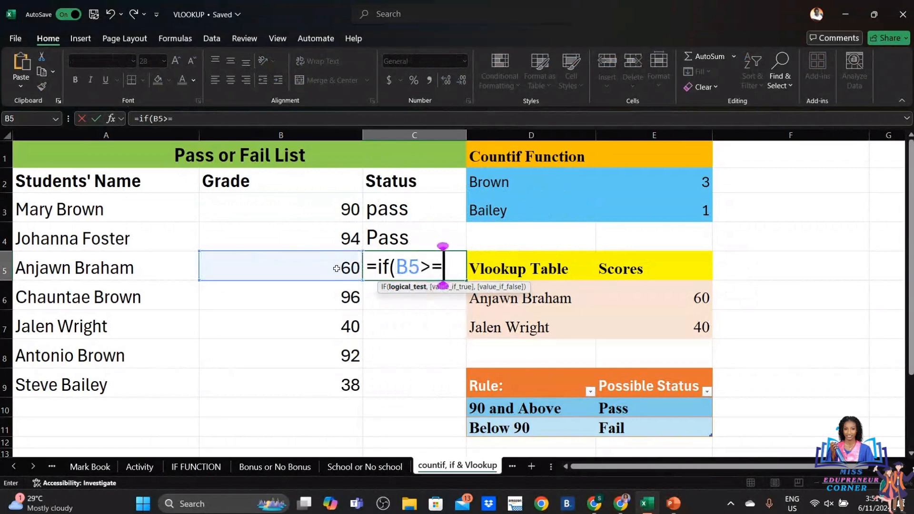
text(9)
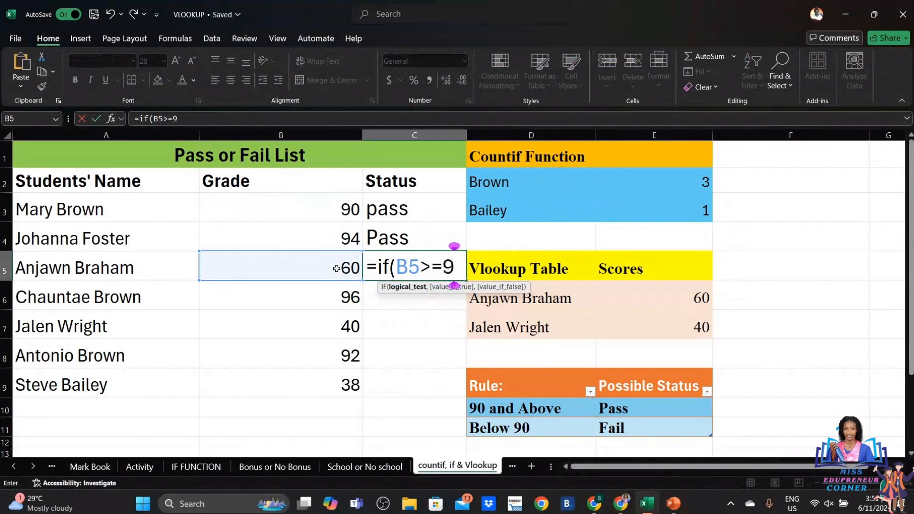
text(0,)
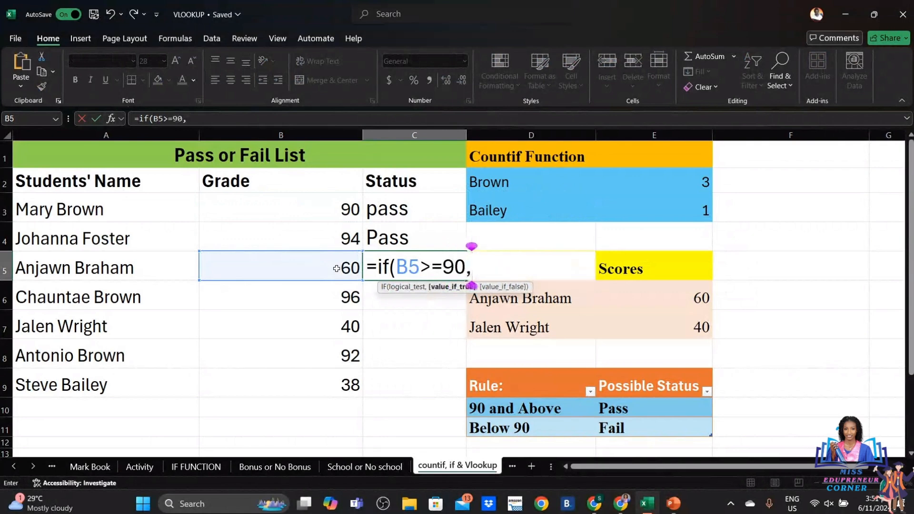
text("pass")
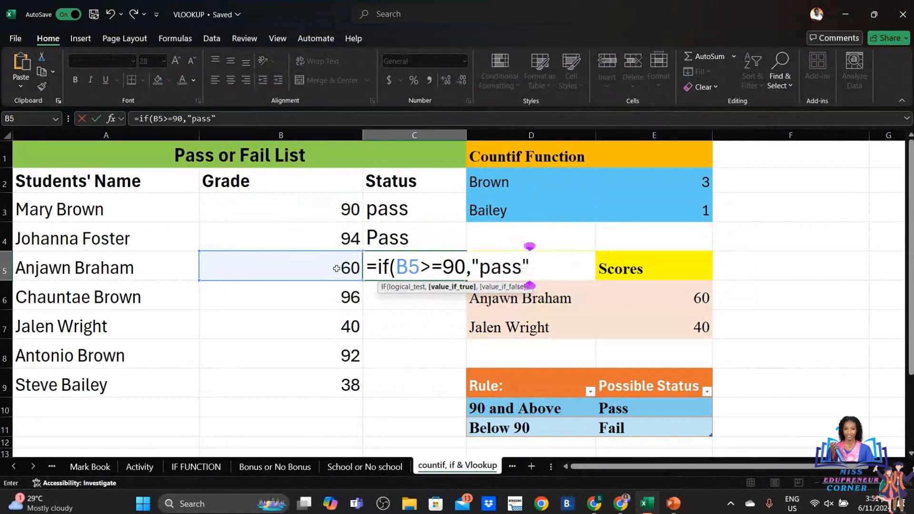
text(,")
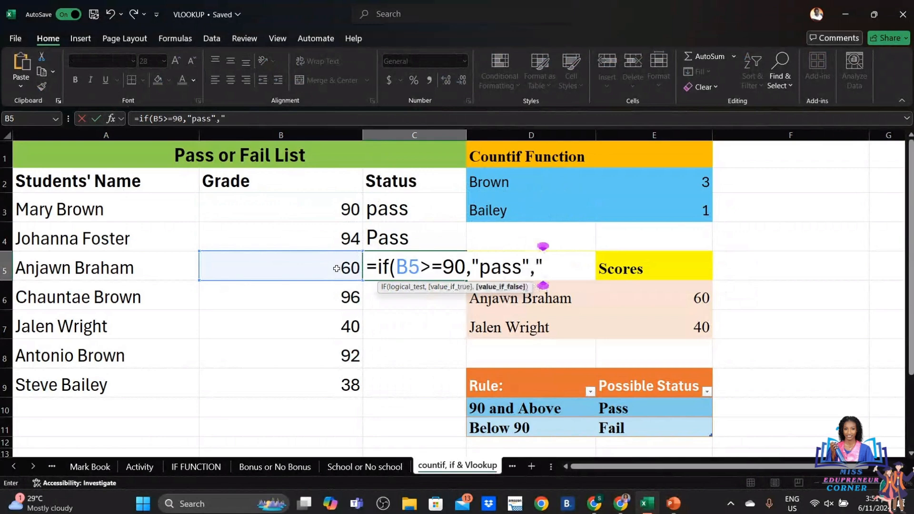
text(fail")
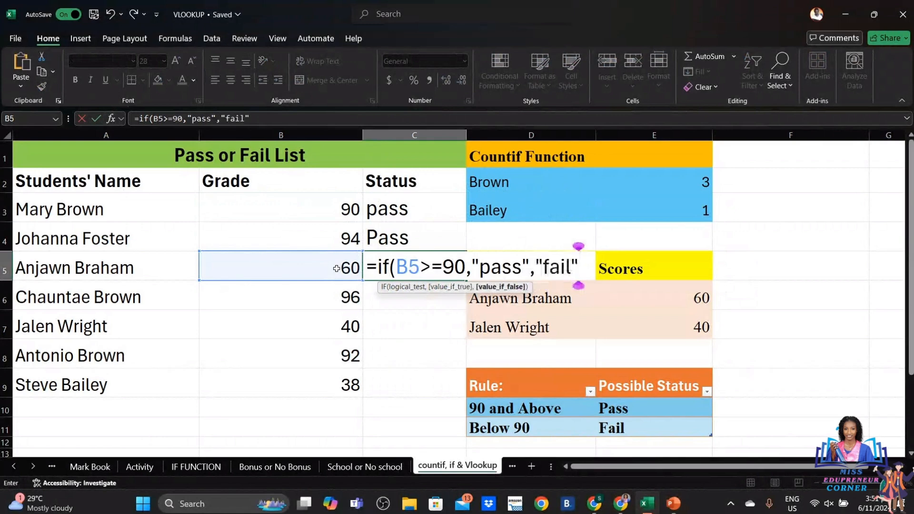
text())
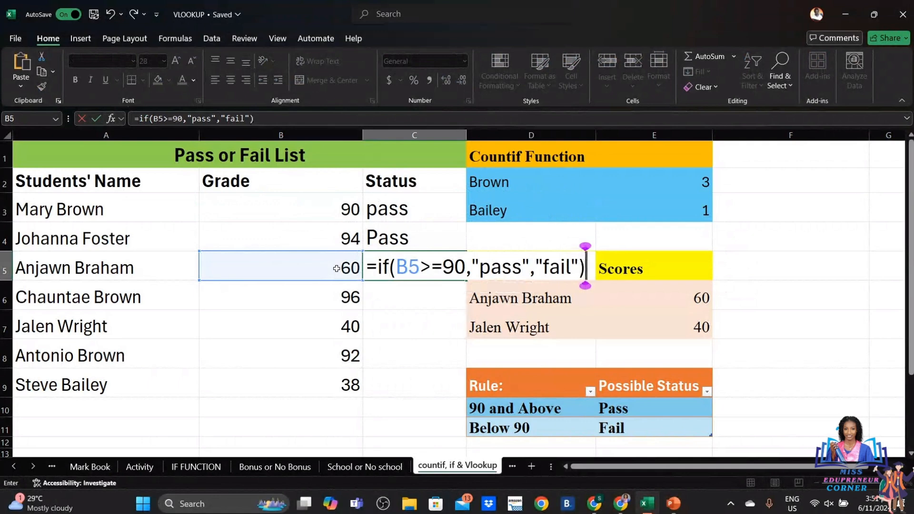
key(Return)
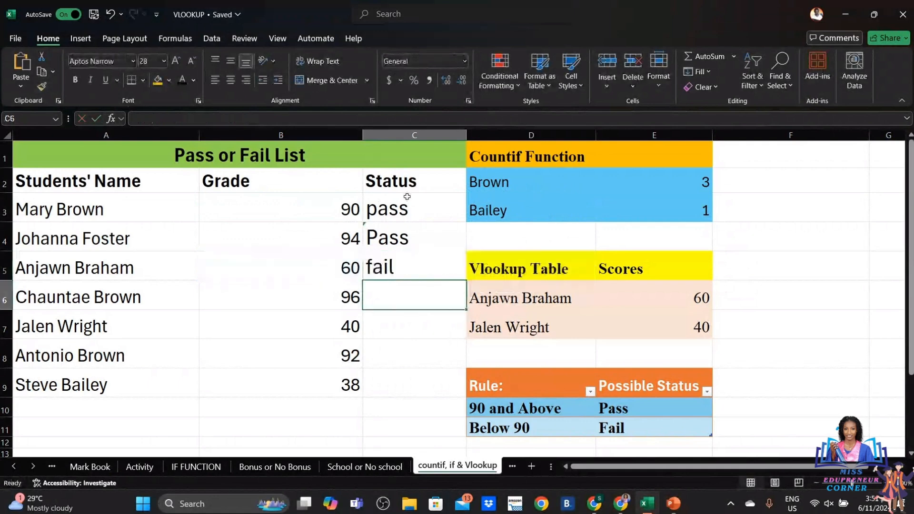
- Fill the IF formula from C5 down through C9 to give the remaining students their status
click(424, 267)
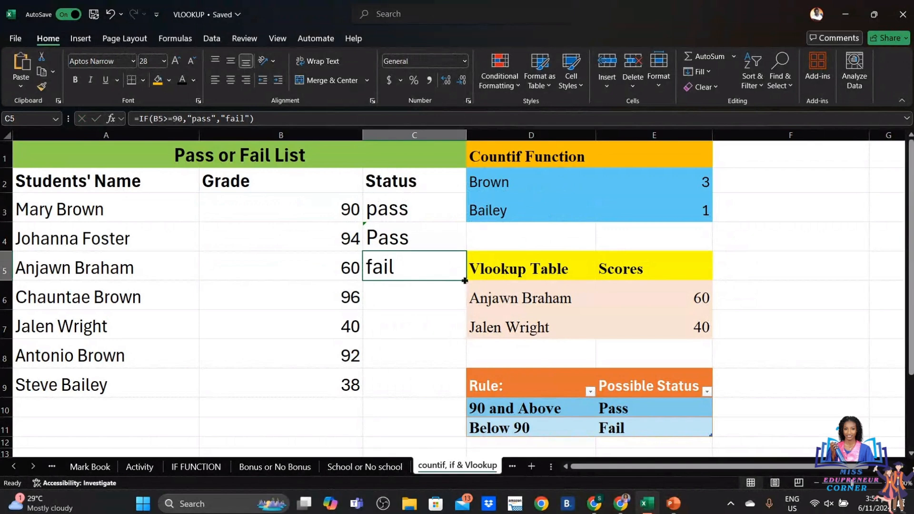
drag(465, 281, 453, 388)
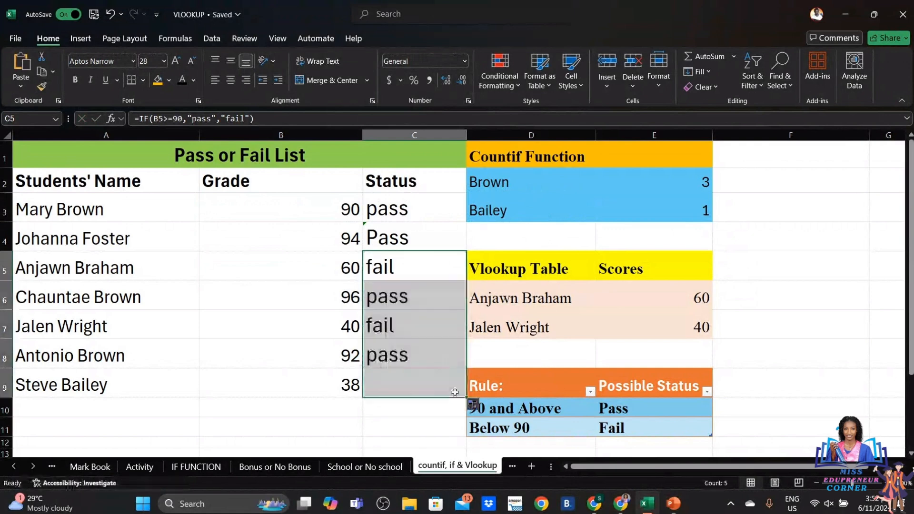
click(413, 422)
click(409, 384)
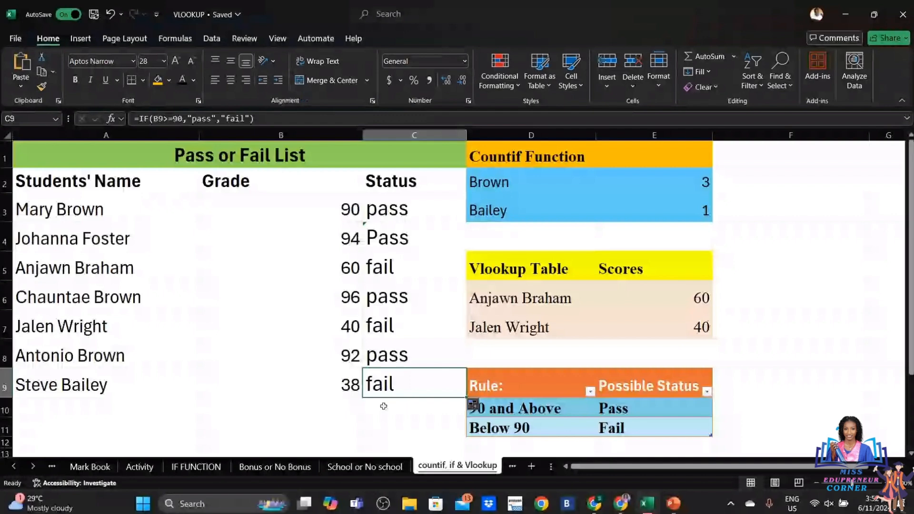
click(379, 423)
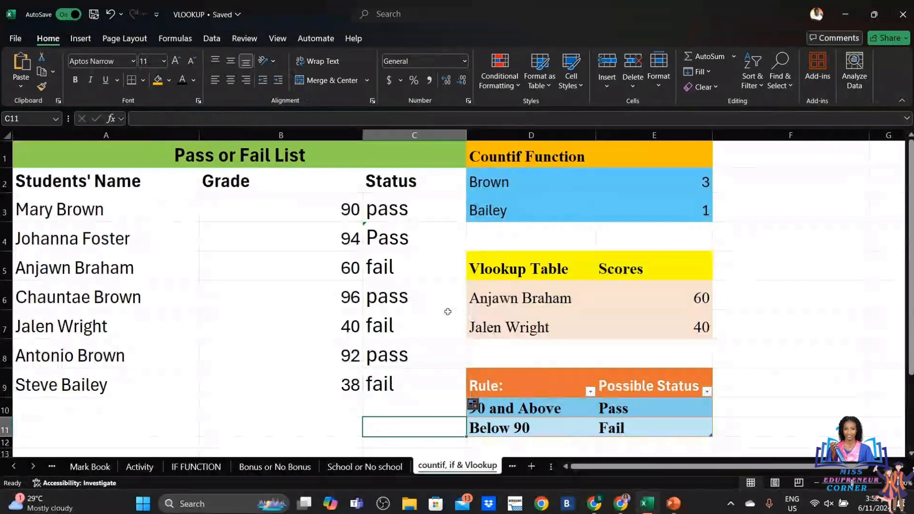
click(497, 190)
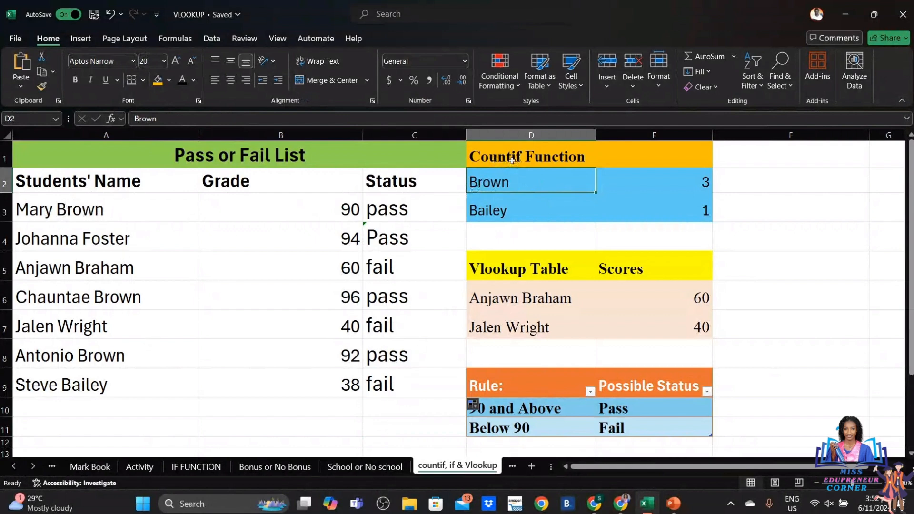
click(519, 298)
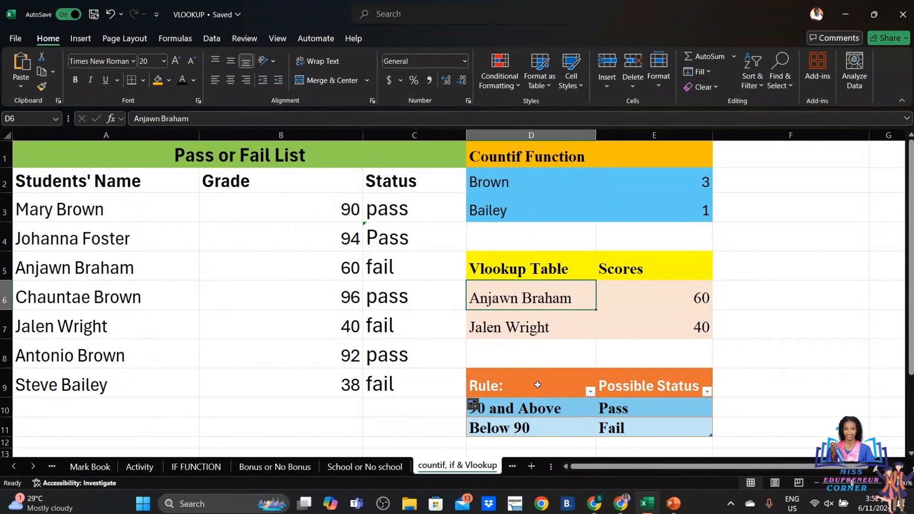
click(538, 361)
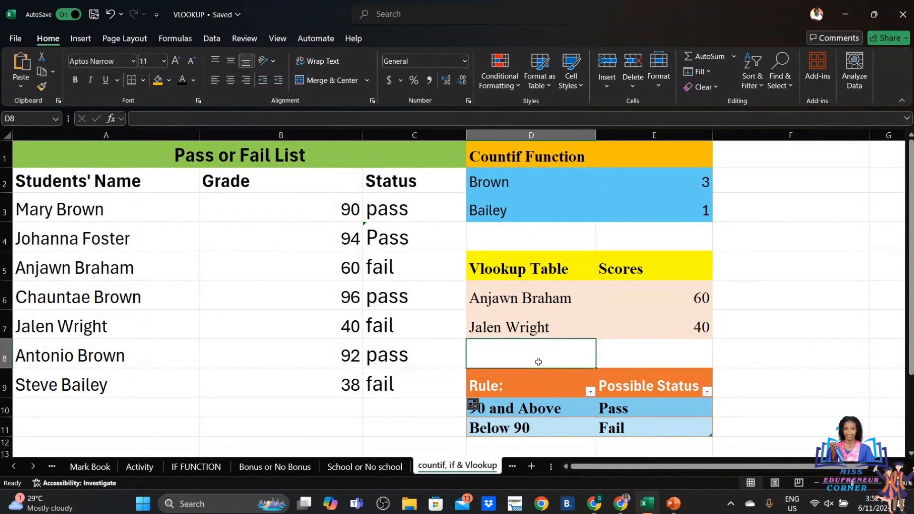
click(791, 412)
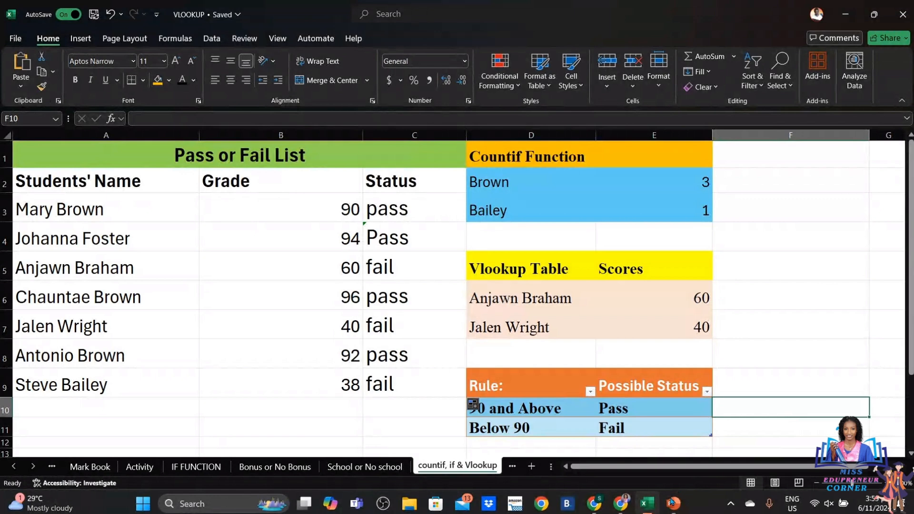
- Switch to the "Countif, Vlookup & IF Functions Spreadsheet Worksheet" document in Google Docs and go to its data table and Task 1
mouse_move(647, 503)
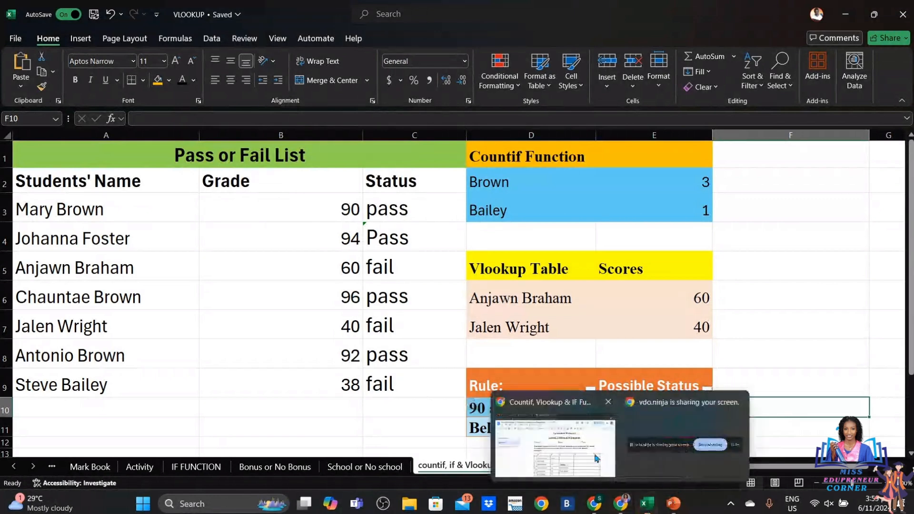
click(595, 459)
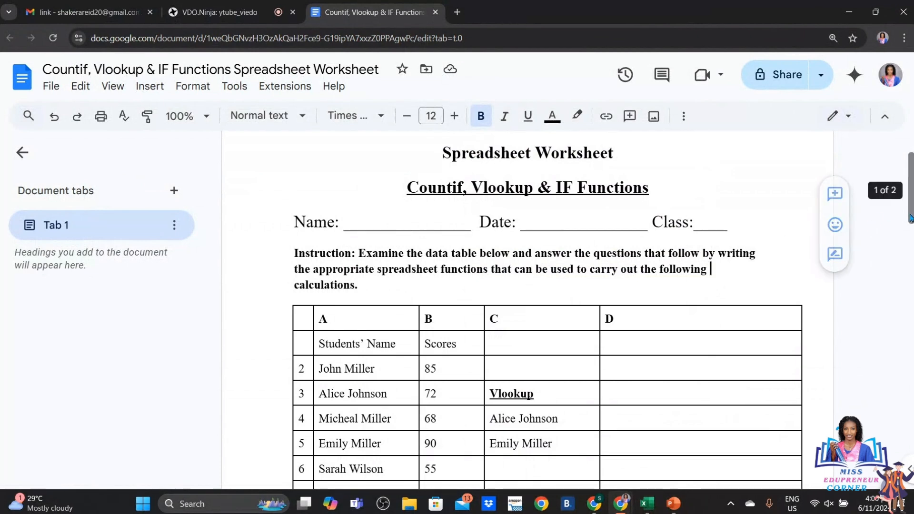
scroll(910, 218, down, 3)
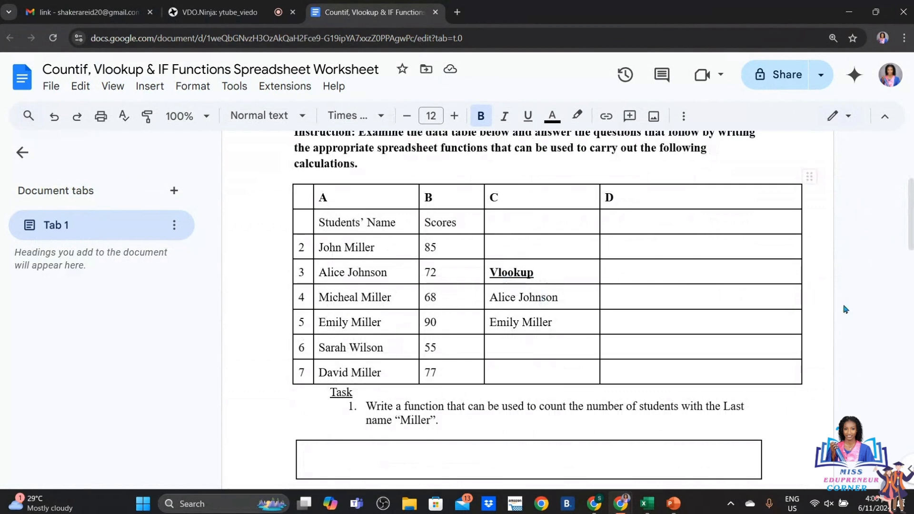
drag(911, 222, 911, 230)
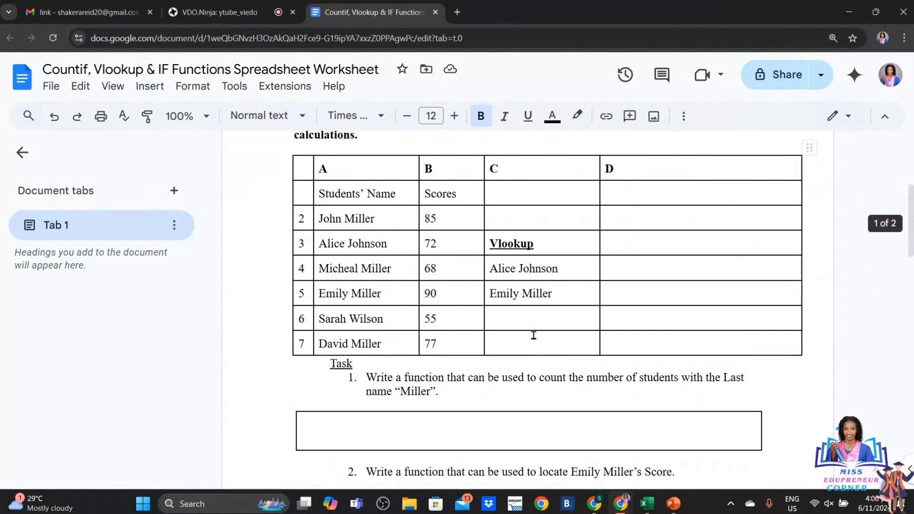
- Set the font size in the answer box under Task 1 to 20
click(379, 430)
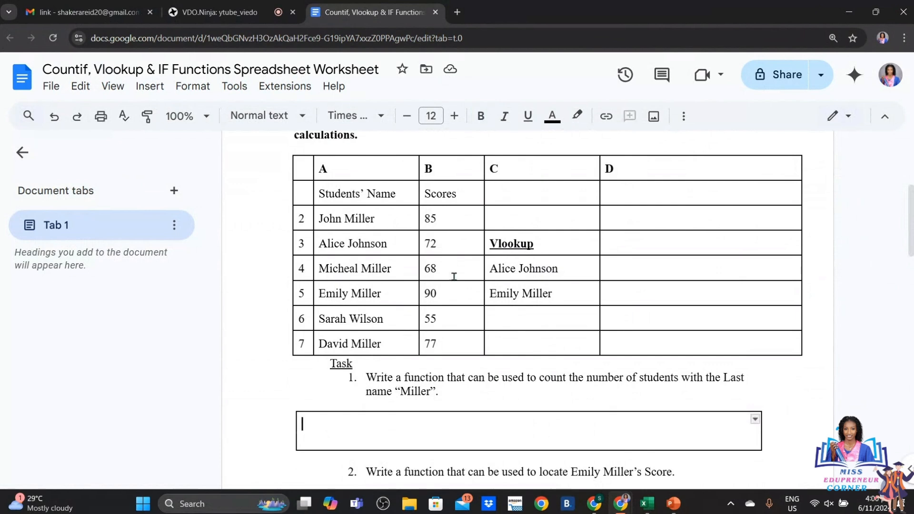
click(455, 116)
click(455, 116)
click(454, 116)
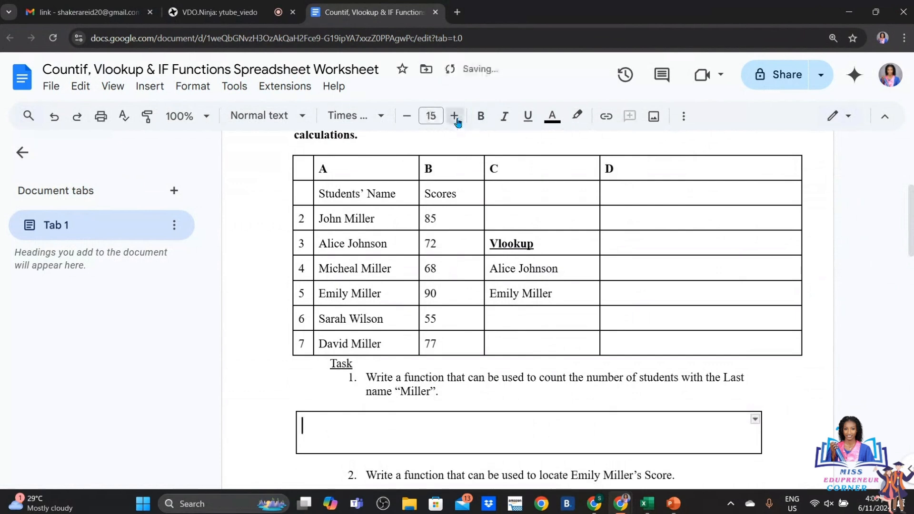
click(454, 116)
click(455, 117)
click(455, 116)
click(455, 116)
click(455, 116)
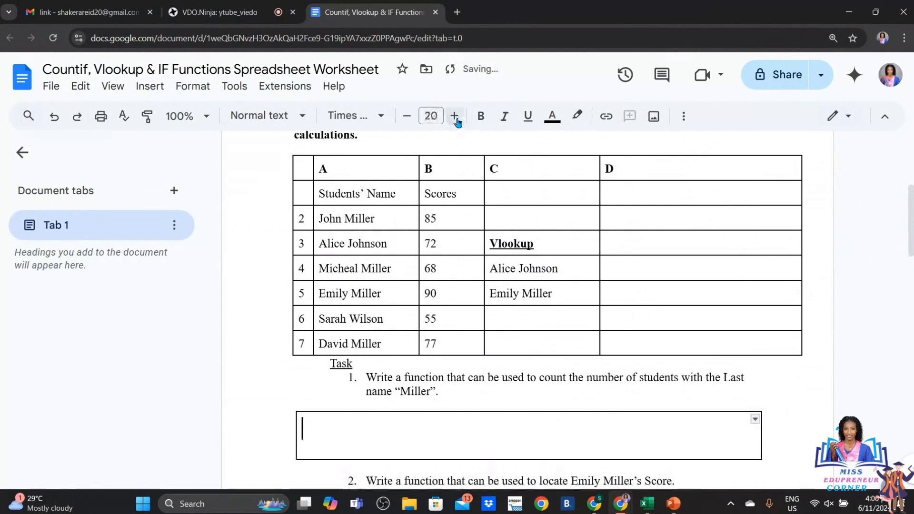
- Begin the Task 1 answer with a countif function over the student names in A2:A7, written as "=countif(A2:A7"
text(=cou)
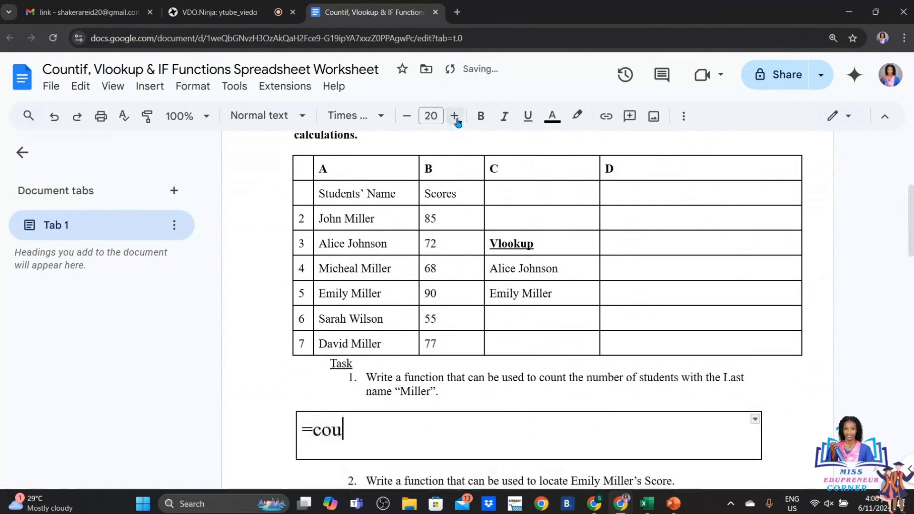
text(ntif)
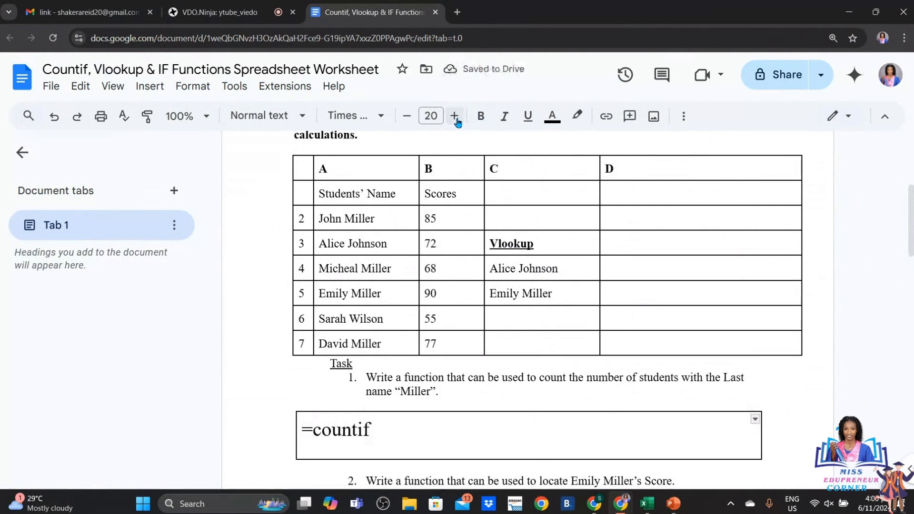
text(()
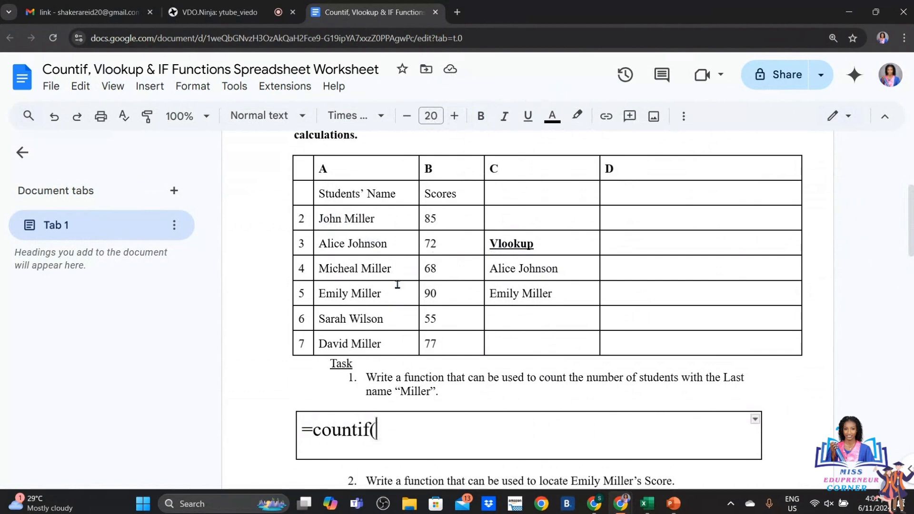
text(A2)
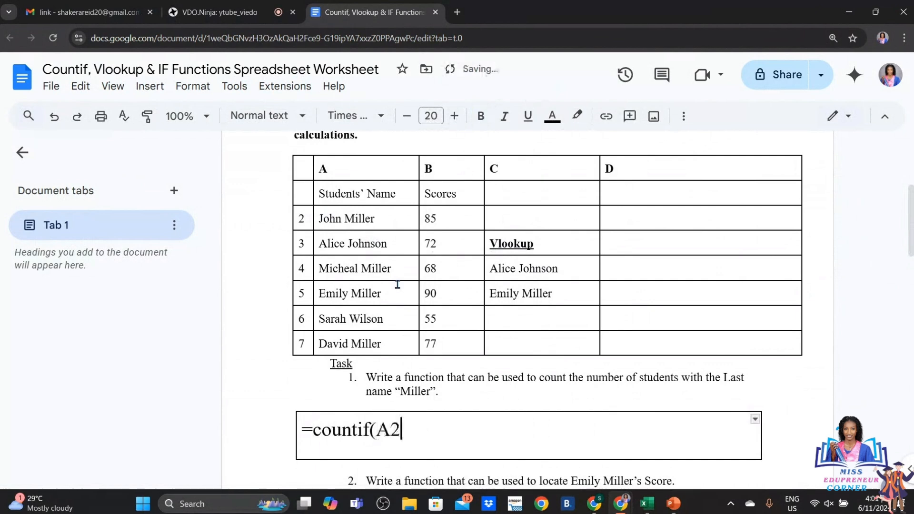
text(:)
click(378, 344)
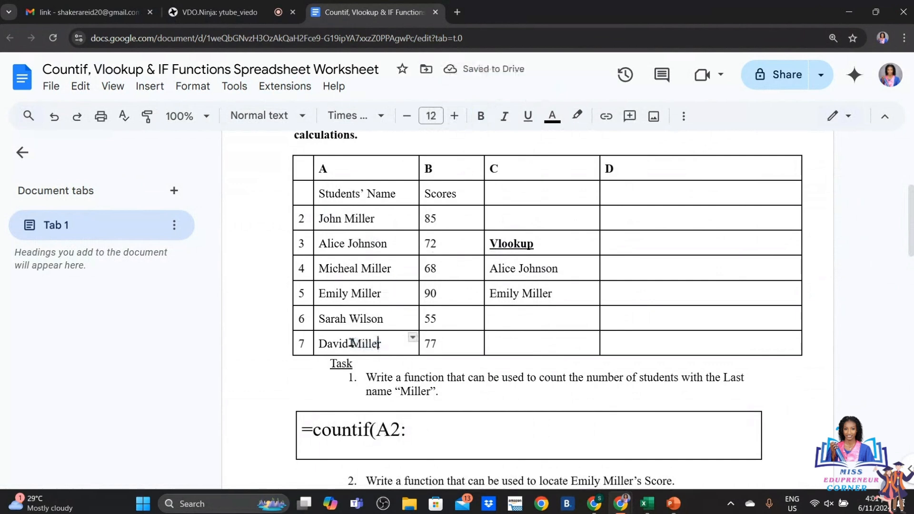
click(449, 430)
text(A)
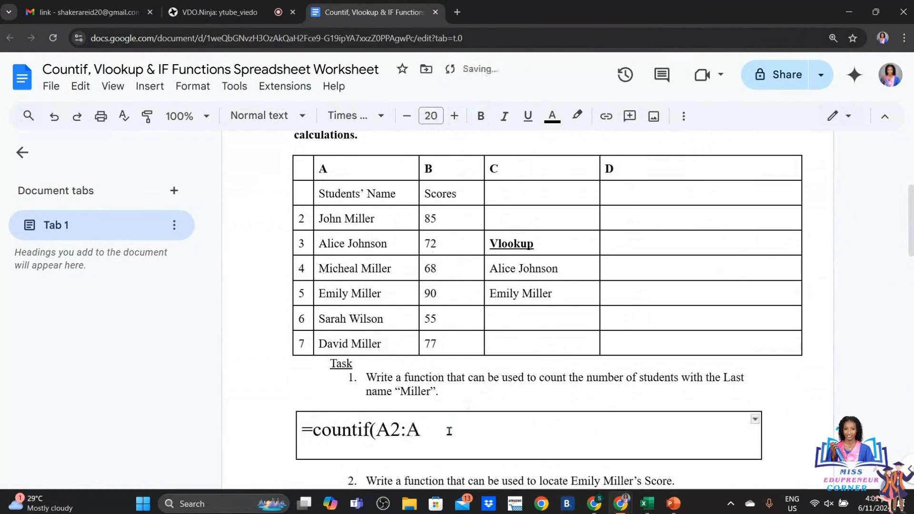
text(7)
- Complete the countif answer with the task's last name as quoted criterion, with an asterisk wildcard on each side, and close the parenthesis
text(,)
text(")
key(BackSpace)
text(")
text(*)
text(Mil)
text(ler)
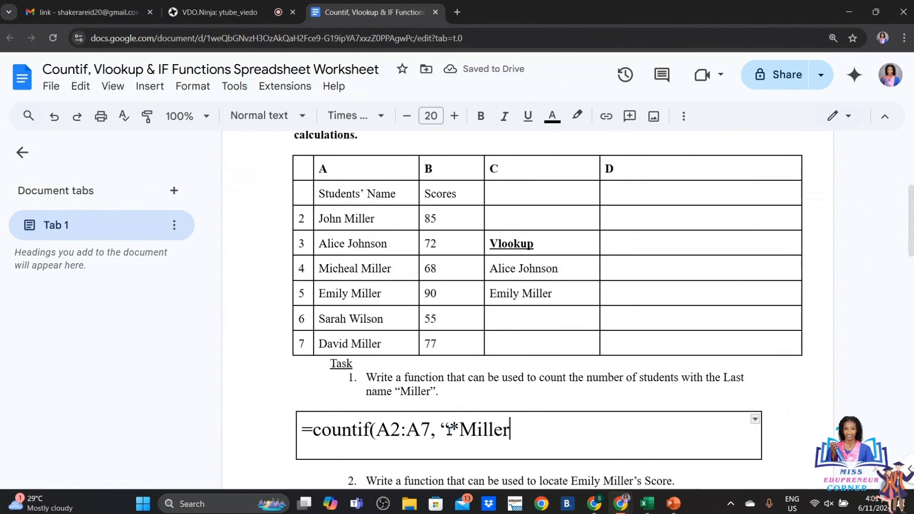
text(*)
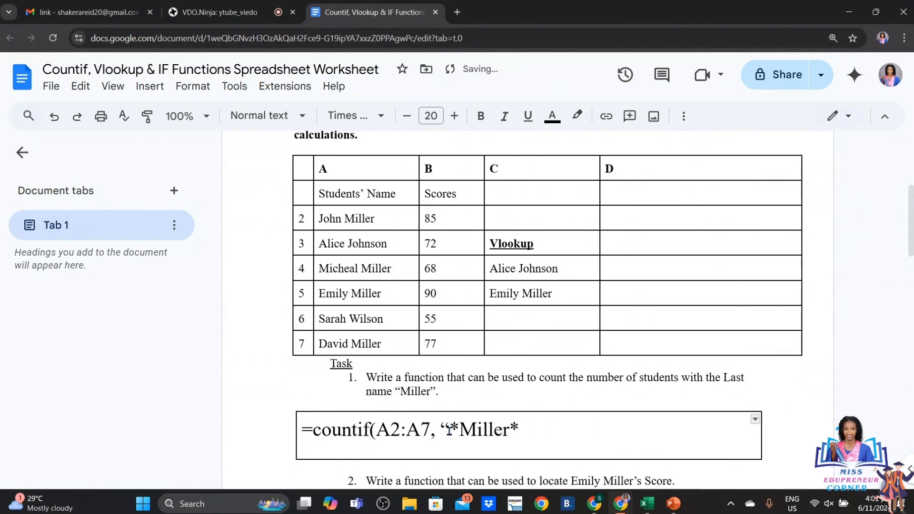
text(”))
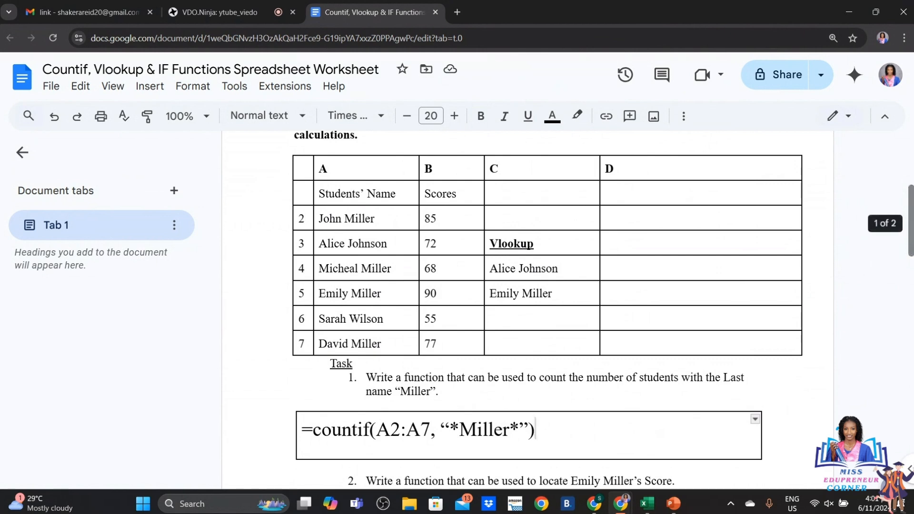
- Examine Task 2 and compare the lookup name in C5 with the matching student in column A of the data table
drag(910, 248, 911, 296)
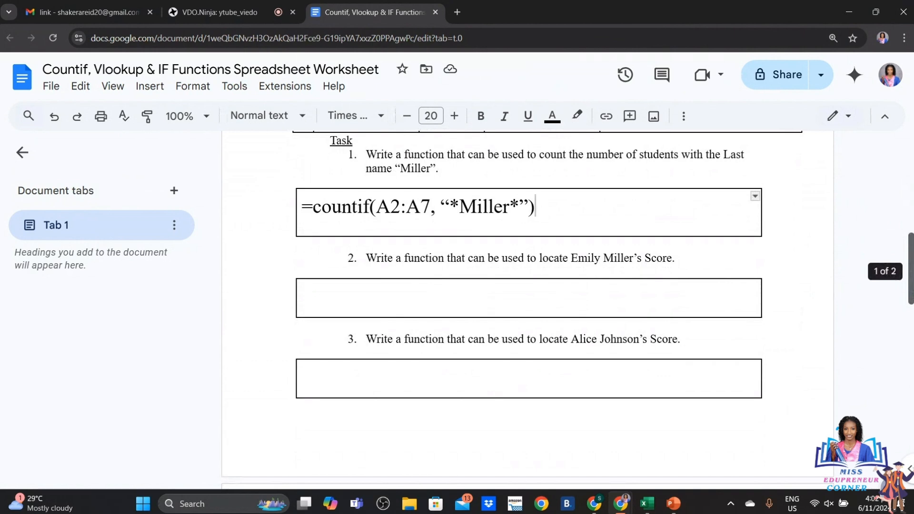
scroll(529, 310, up, 2)
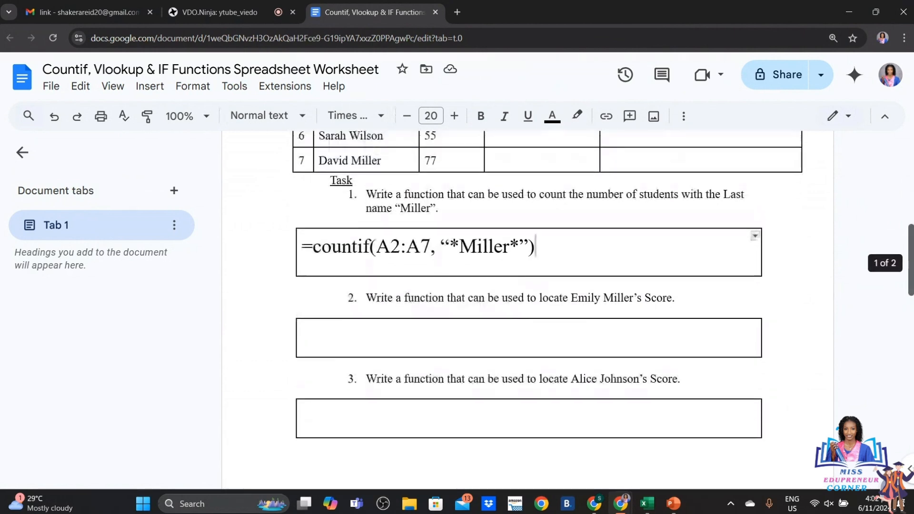
scroll(570, 287, up, 4)
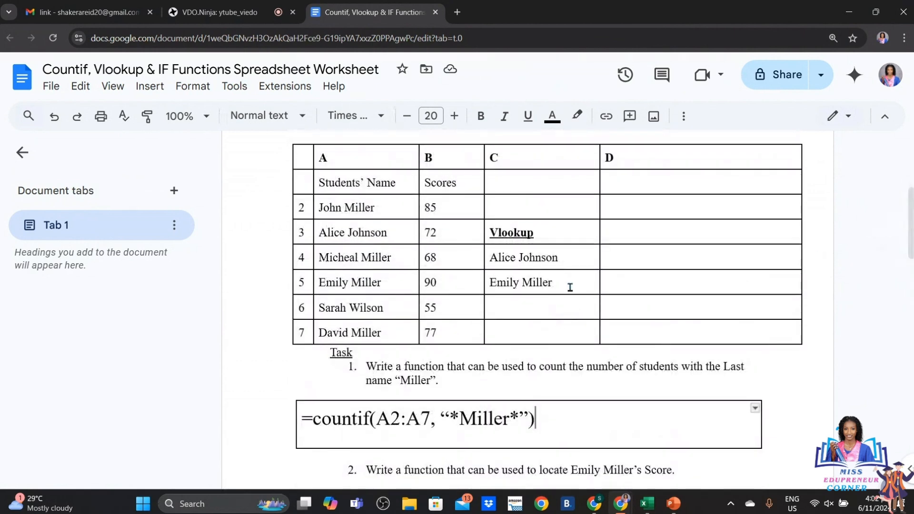
click(570, 288)
drag(571, 278, 492, 283)
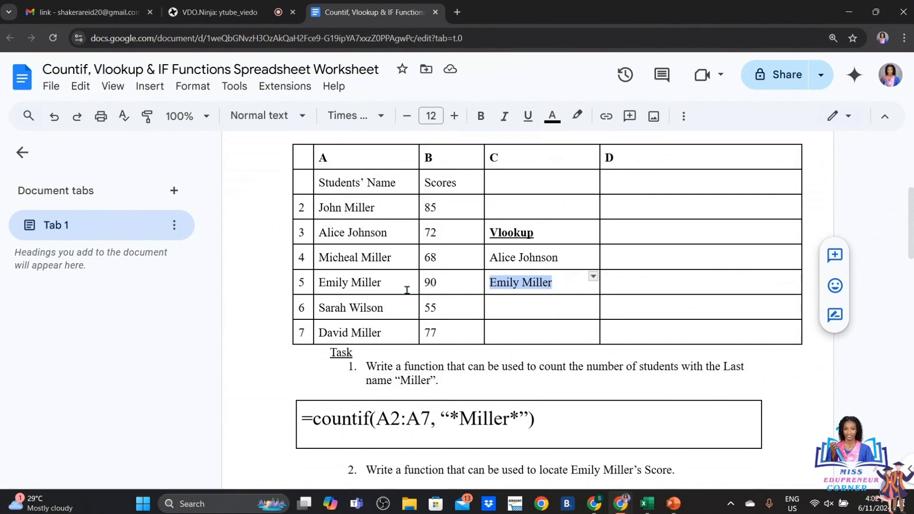
drag(381, 285, 336, 281)
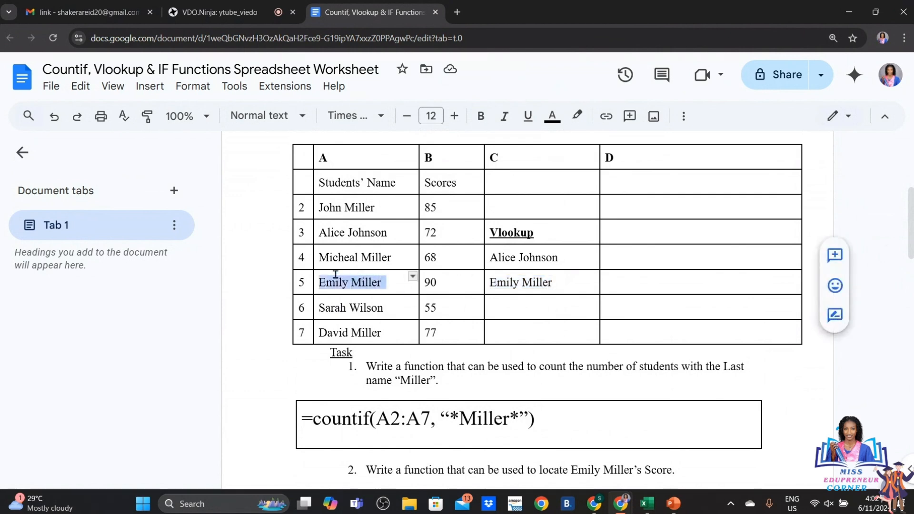
click(526, 281)
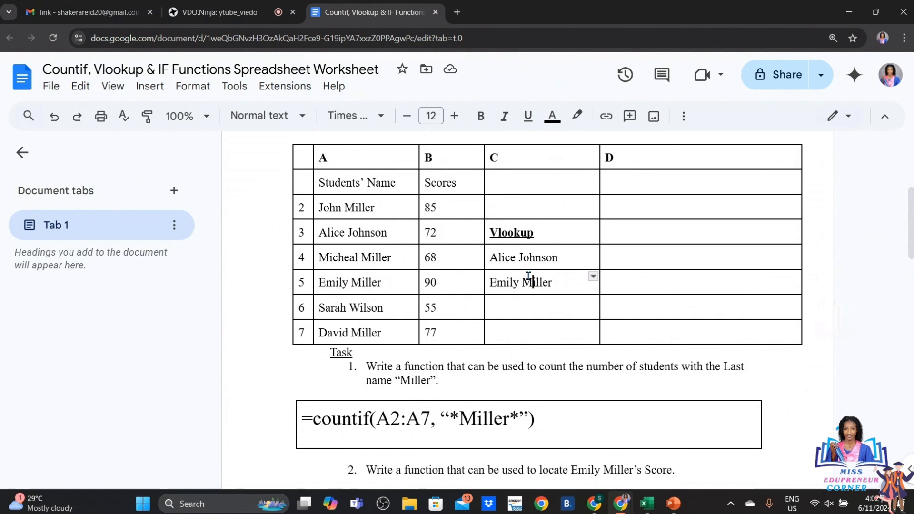
- Examine the lookup name in C4 and Tasks 3 to 5, including the 60% and 77% pass marks, and return to the worksheet's beginning
scroll(909, 254, down, 1)
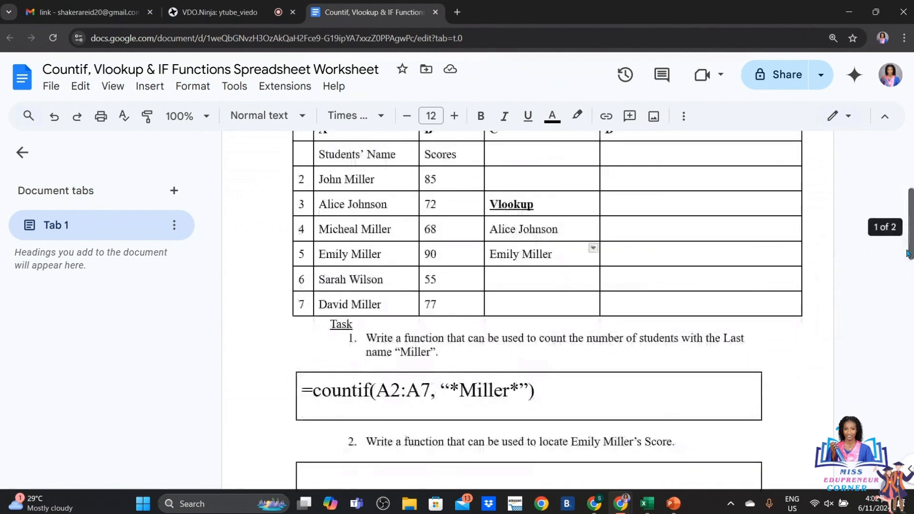
drag(909, 254, 905, 316)
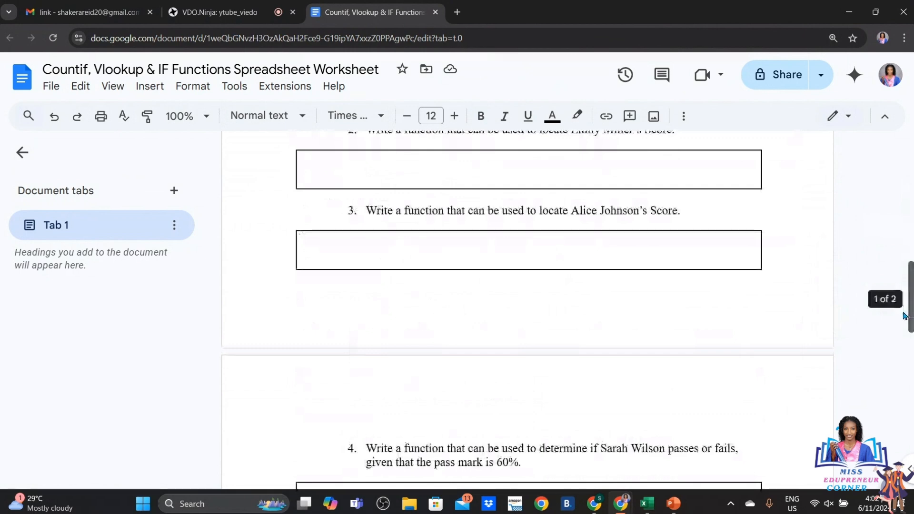
drag(905, 315, 906, 289)
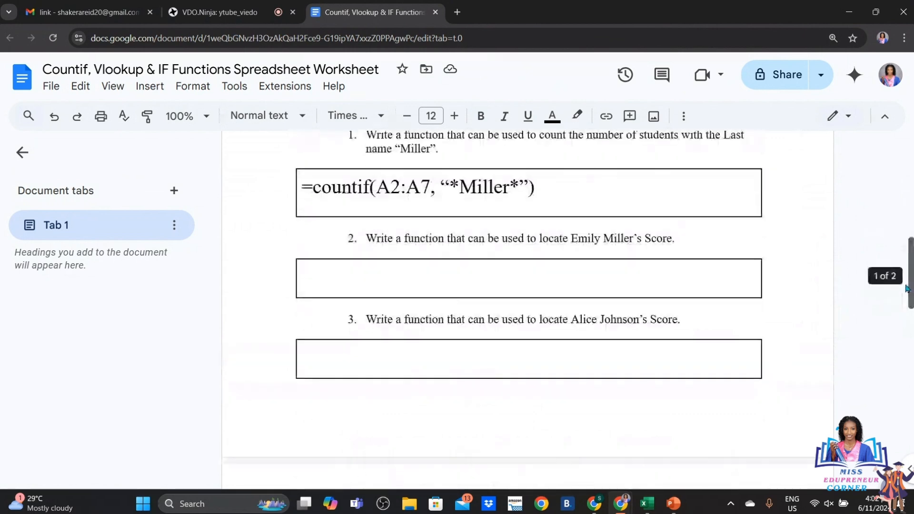
scroll(524, 300, up, 5)
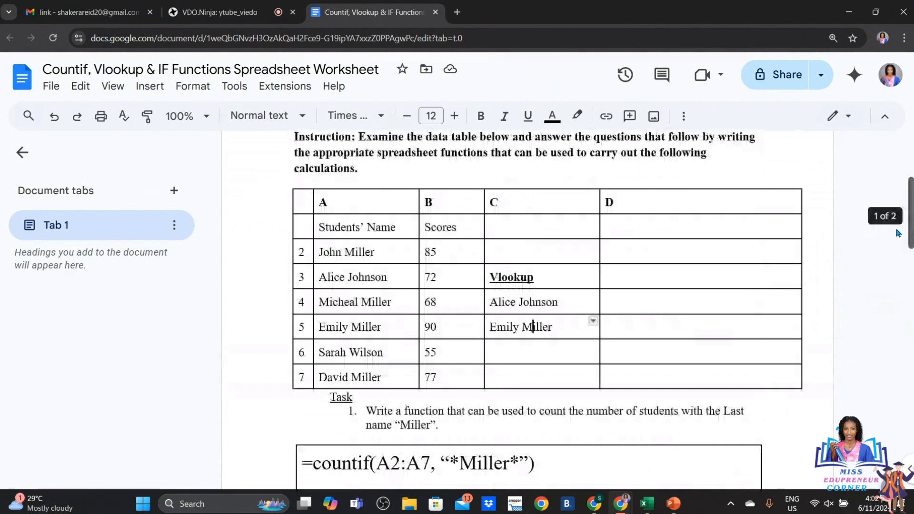
right_click(525, 301)
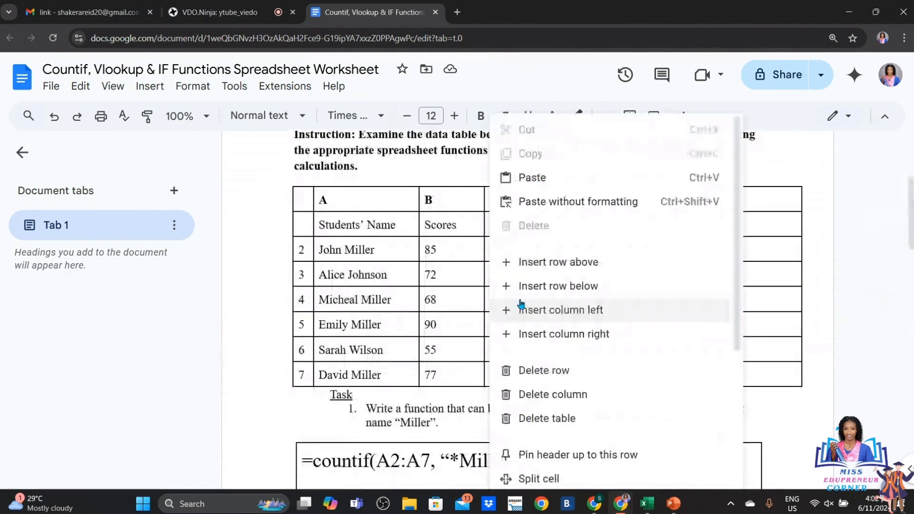
drag(558, 301, 498, 300)
click(503, 300)
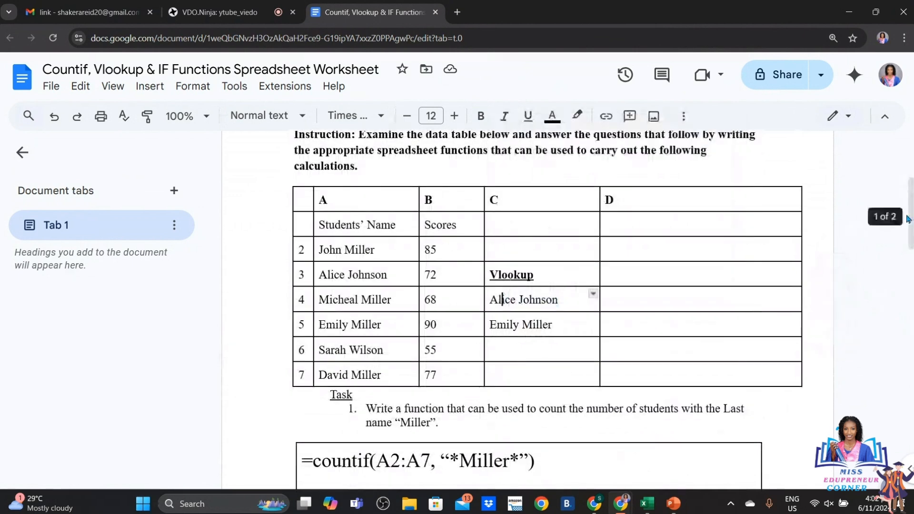
drag(908, 222, 897, 356)
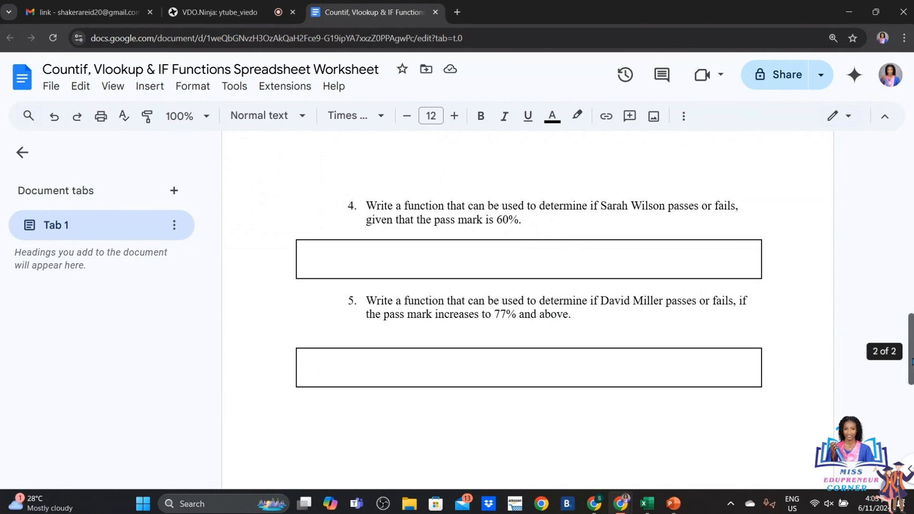
scroll(912, 361, up, 2)
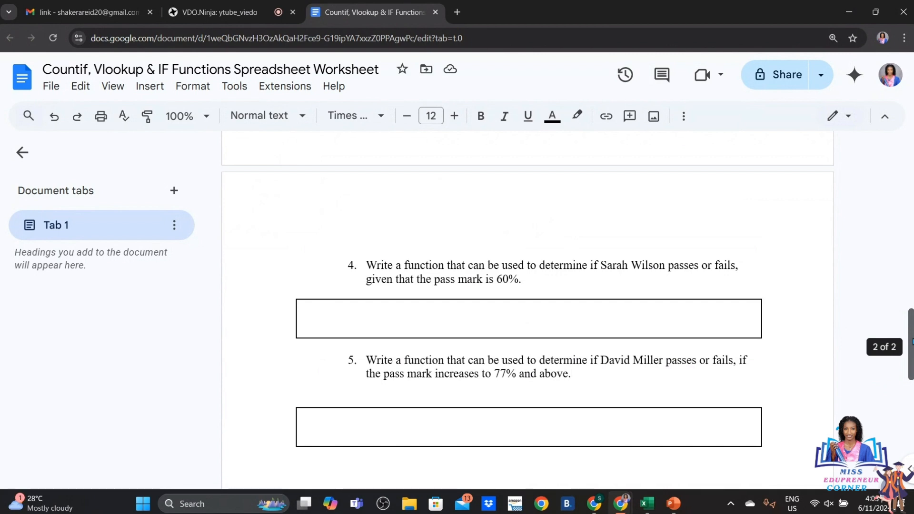
drag(912, 342, 912, 169)
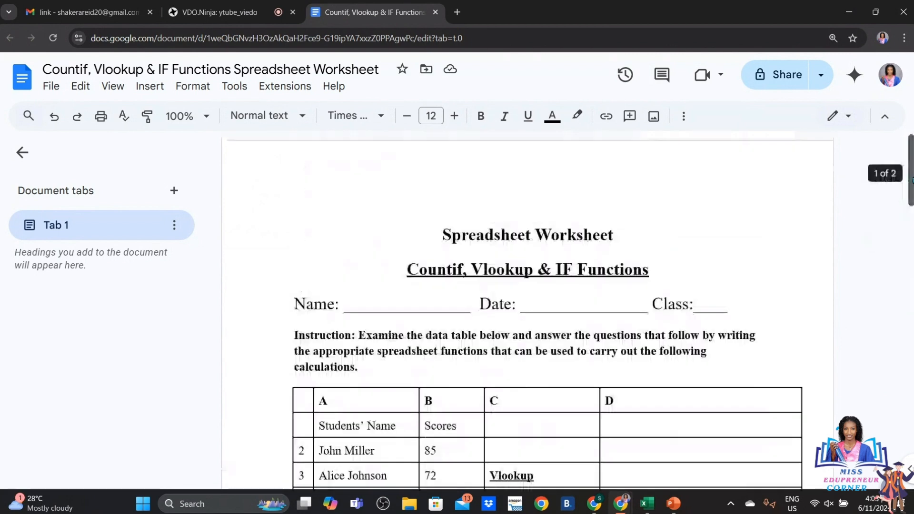
- Switch to the PowerPoint slide show and advance from the IF function format slide to the "BONUS Question" slide
click(672, 508)
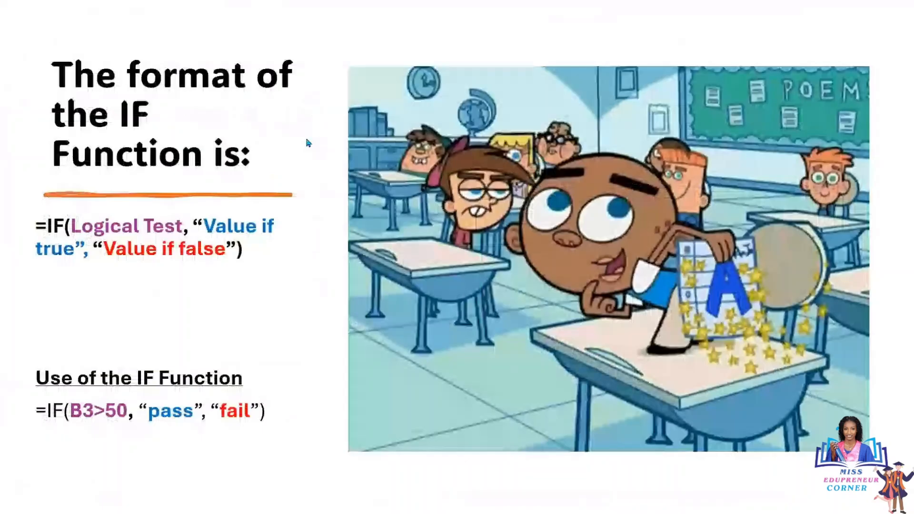
click(307, 143)
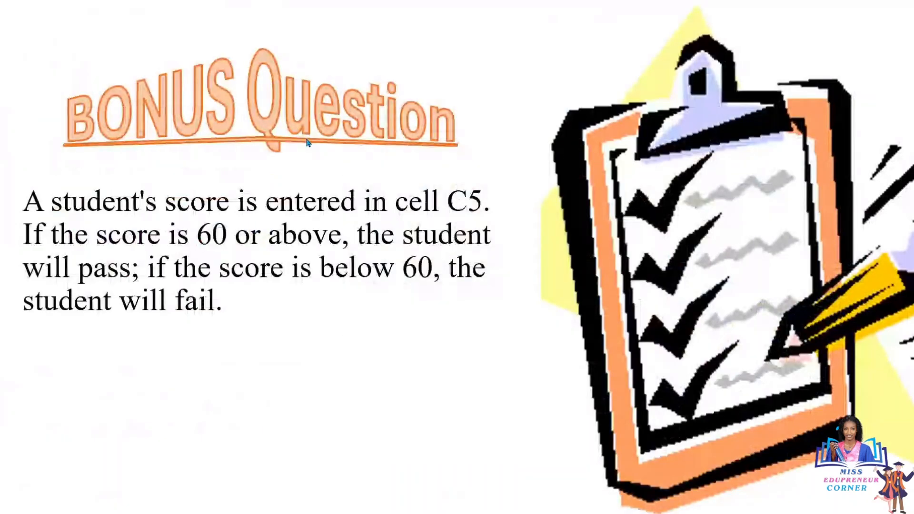